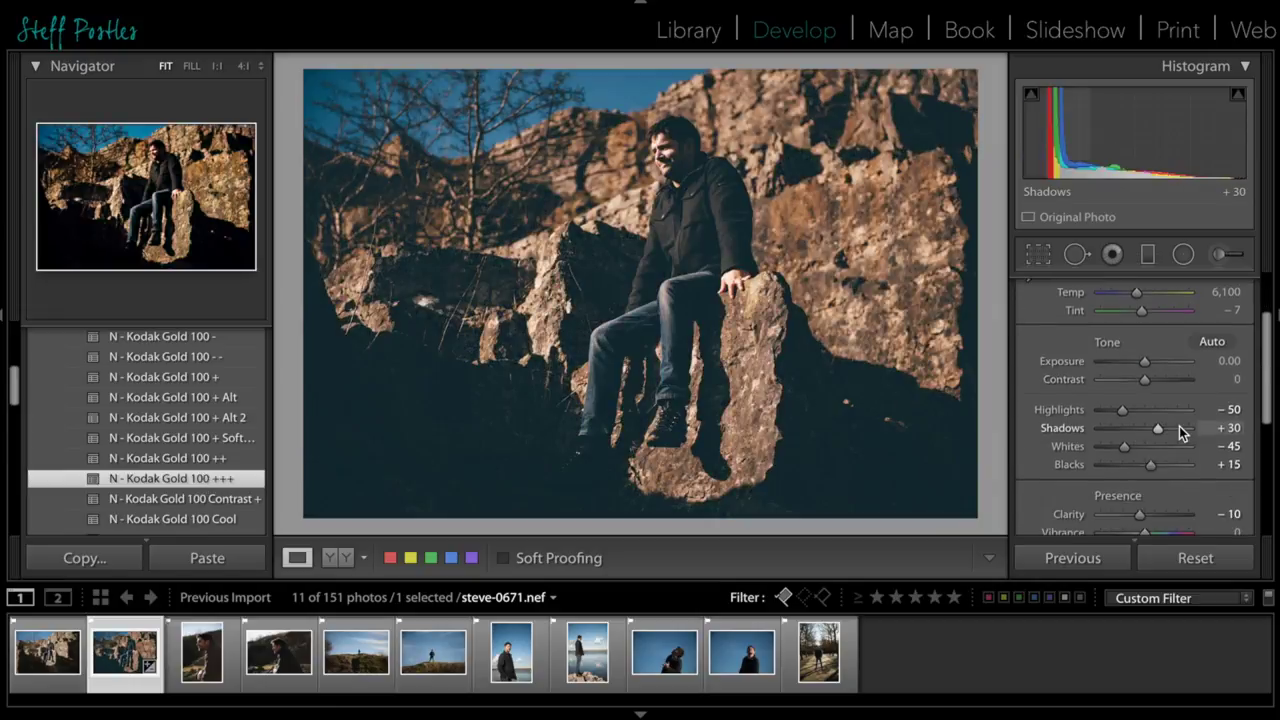
Reapply the N - Kodak Gold 100 +++ preset to the photo of the man seated on the rocks
{"action": "scroll", "coordinate": [245, 440], "scroll_direction": "down", "scroll_amount": 3}
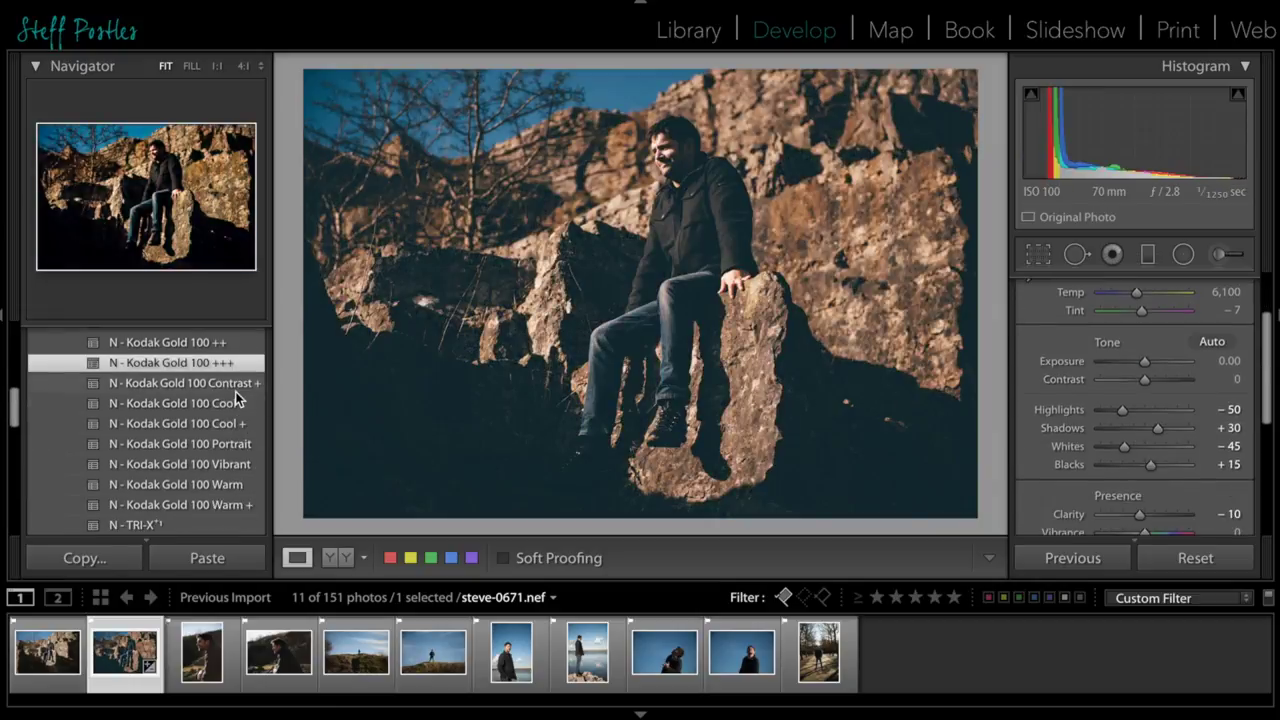
{"action": "scroll", "coordinate": [240, 470], "scroll_direction": "down", "scroll_amount": 1}
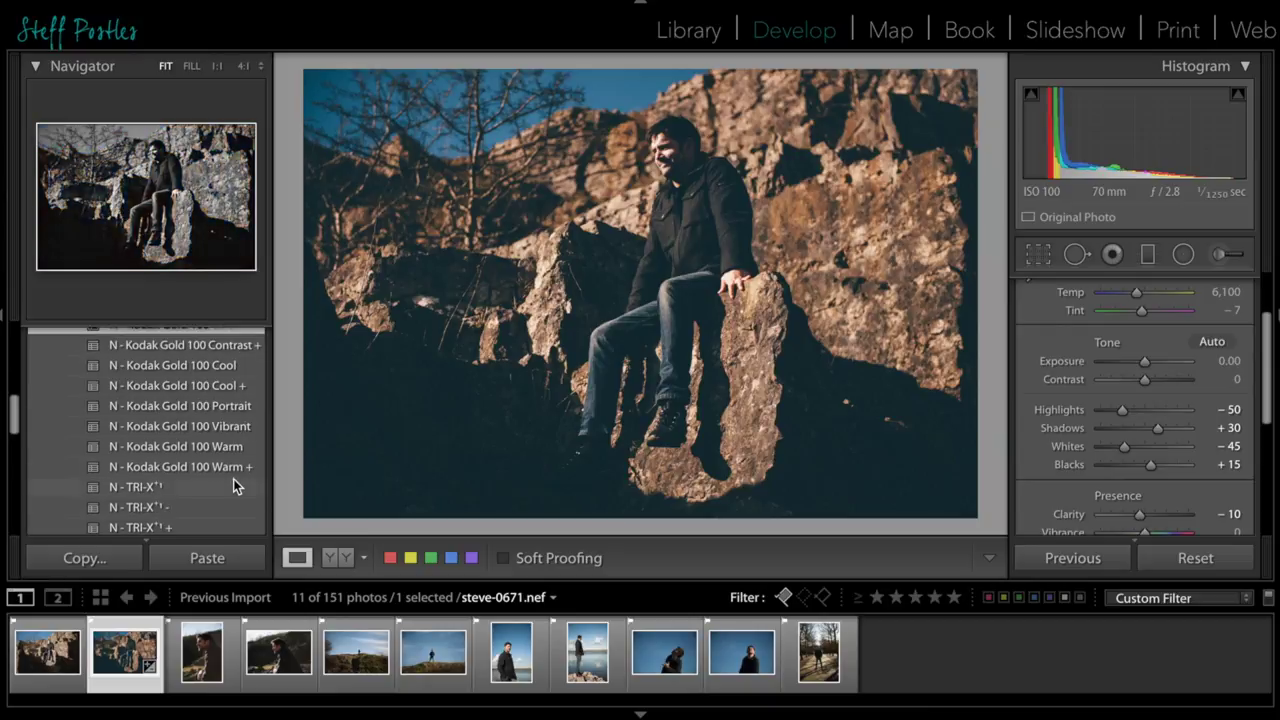
{"action": "left_click", "coordinate": [236, 484]}
{"action": "scroll", "coordinate": [232, 450], "scroll_direction": "up", "scroll_amount": 4}
{"action": "left_click", "coordinate": [200, 473]}
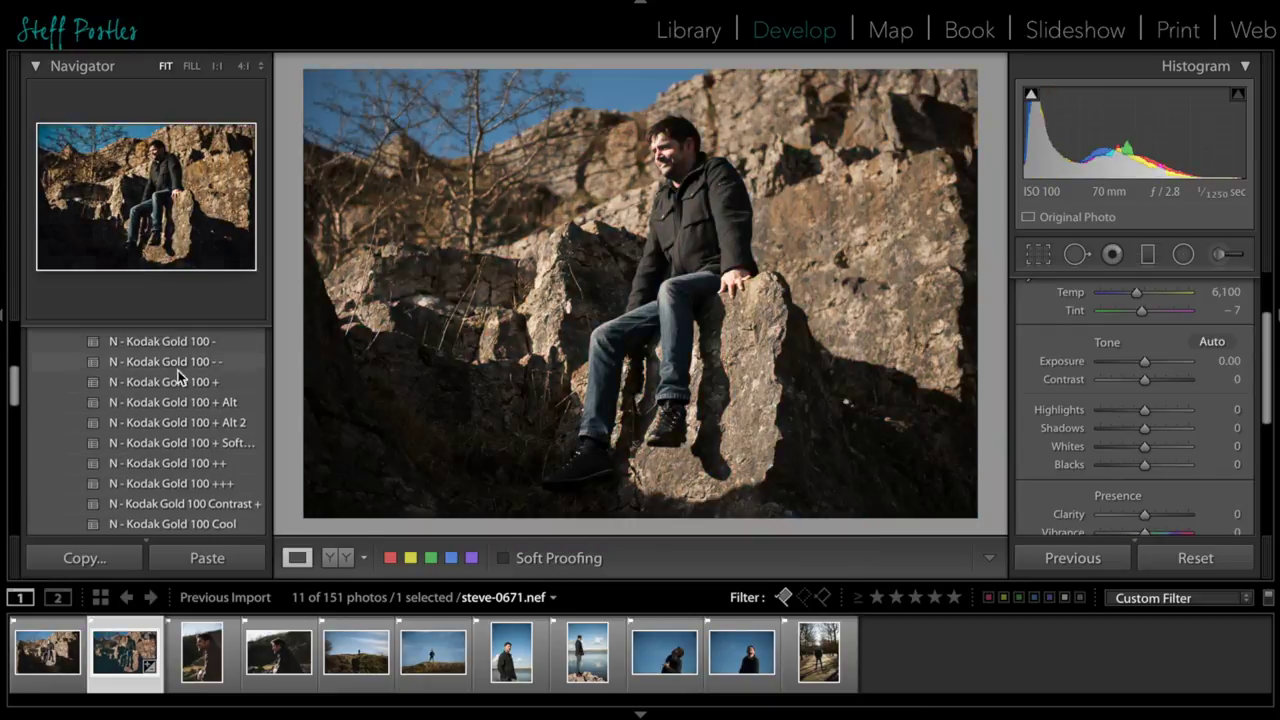
Set the sharpening amount to 15 for the rock photo
{"action": "scroll", "coordinate": [1080, 400], "scroll_direction": "down", "scroll_amount": 10}
{"action": "scroll", "coordinate": [1112, 462], "scroll_direction": "up", "scroll_amount": 3}
{"action": "left_click_drag", "start_coordinate": [1148, 418], "coordinate": [1144, 418]}
{"action": "left_click", "coordinate": [1233, 418]}
{"action": "type", "text": "0"}
{"action": "left_click", "coordinate": [1208, 290]}
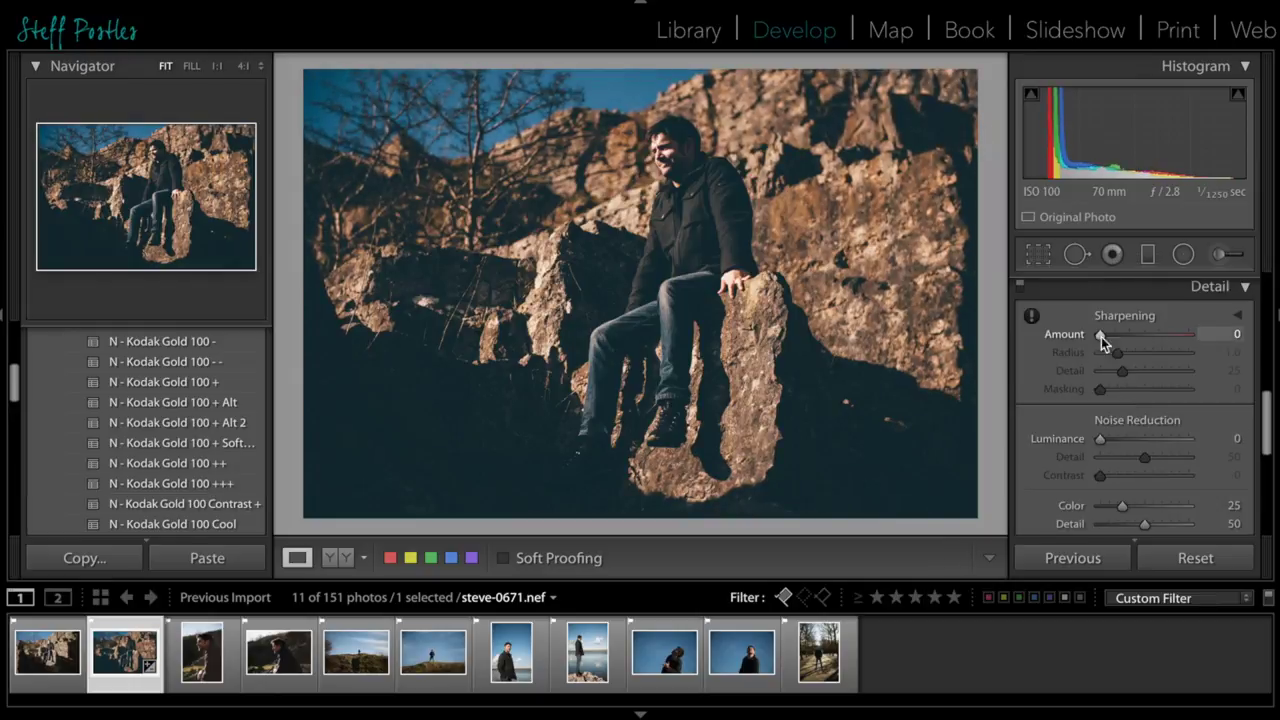
{"action": "left_click", "coordinate": [655, 202]}
{"action": "left_click", "coordinate": [338, 558]}
{"action": "left_click", "coordinate": [297, 558]}
{"action": "left_click", "coordinate": [673, 265]}
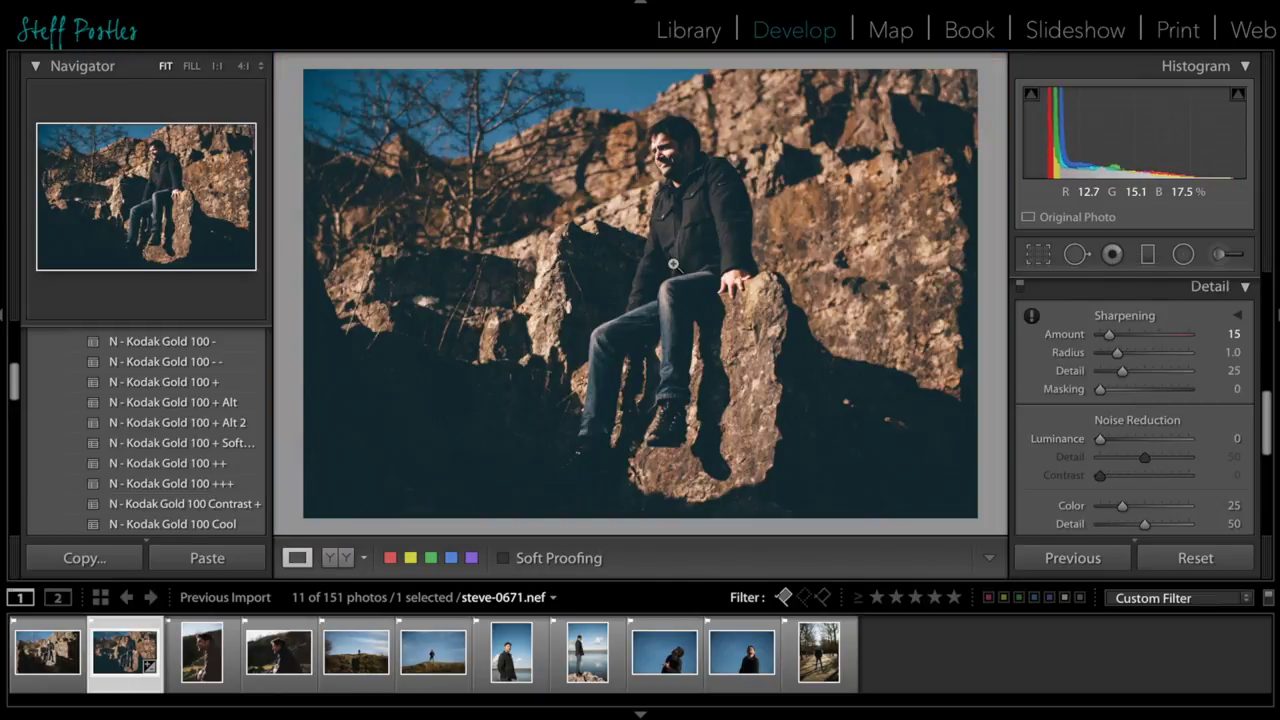
Collapse the expanded groups of develop adjustments
{"action": "scroll", "coordinate": [1198, 425], "scroll_direction": "down", "scroll_amount": 1}
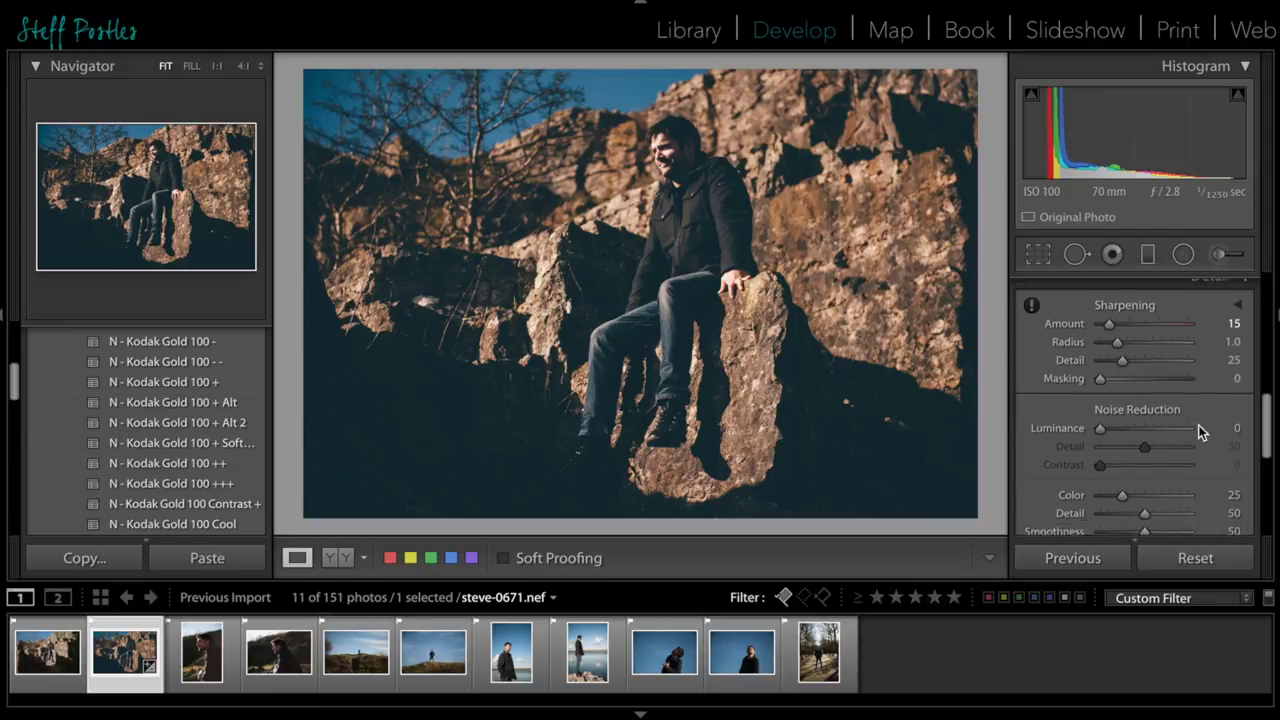
{"action": "left_click", "coordinate": [1202, 283]}
{"action": "left_click", "coordinate": [1198, 345]}
{"action": "scroll", "coordinate": [1136, 492], "scroll_direction": "up", "scroll_amount": 6}
{"action": "left_click", "coordinate": [1218, 285]}
Paint an adjustment brush mask over the seated man's face and raise its exposure slightly
{"action": "left_click", "coordinate": [1222, 254]}
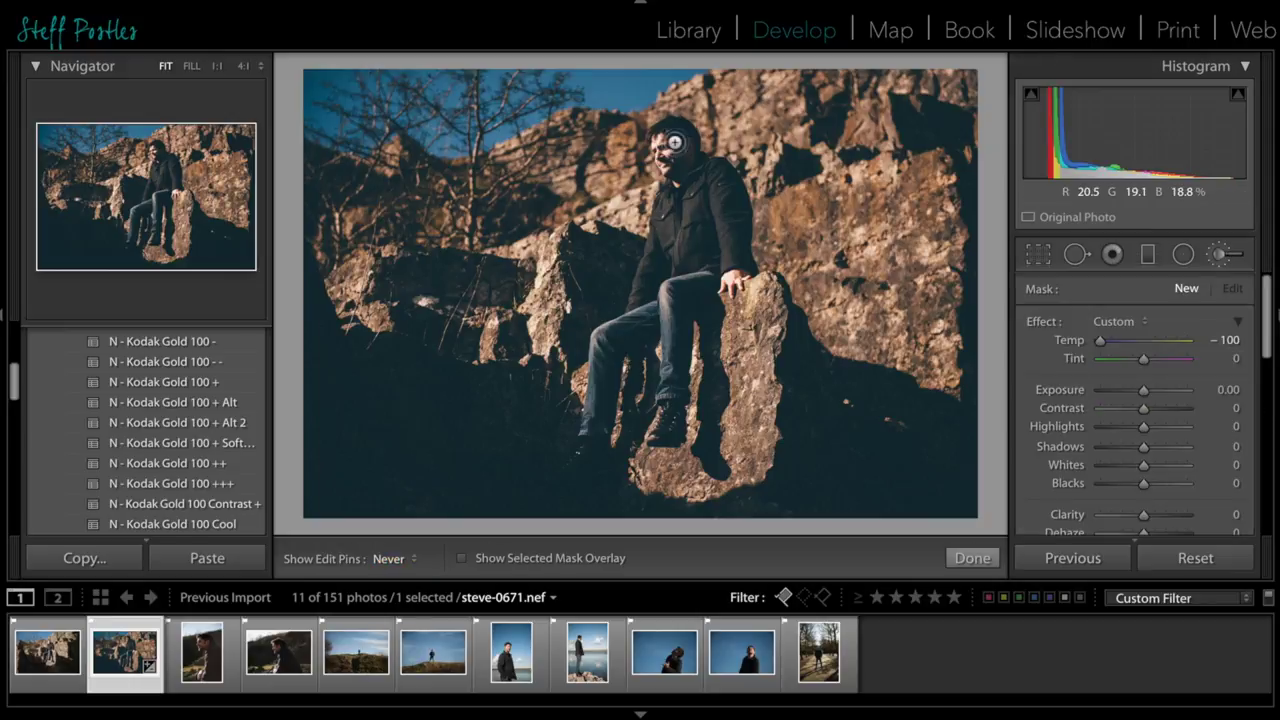
{"action": "left_click", "coordinate": [219, 67]}
{"action": "left_click_drag", "start_coordinate": [630, 234], "coordinate": [637, 333]}
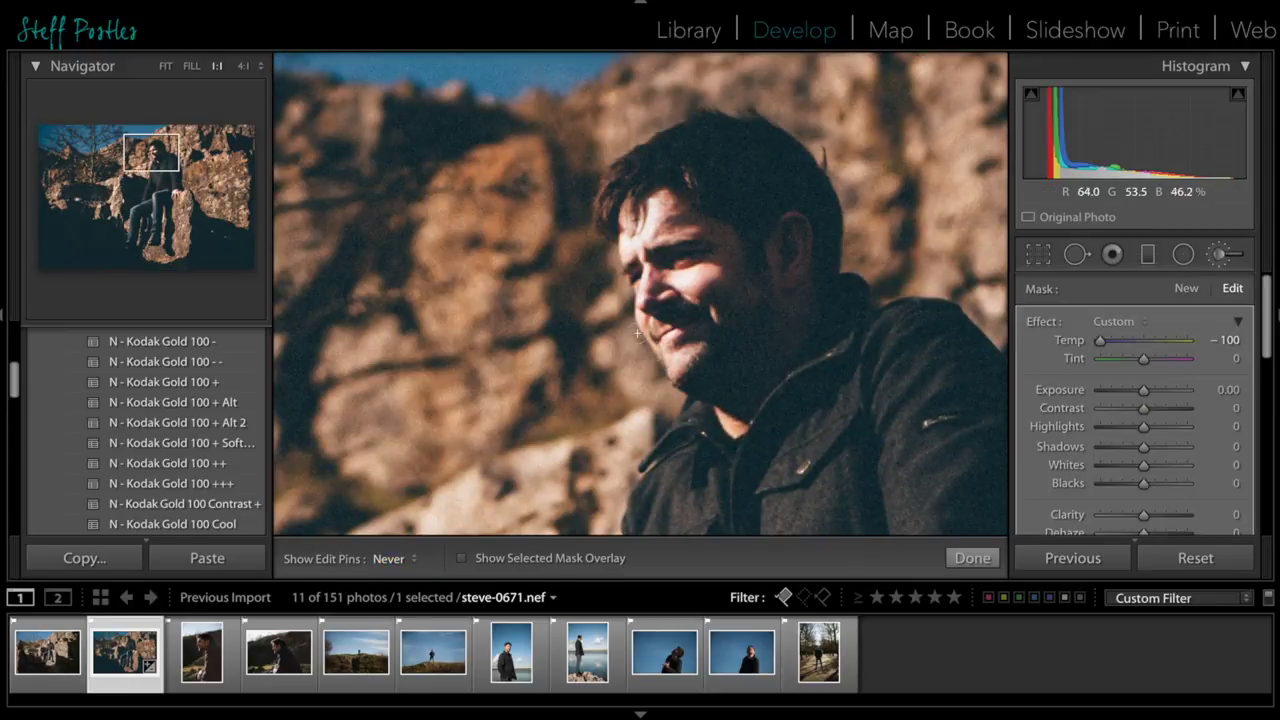
{"action": "left_click_drag", "start_coordinate": [1156, 392], "coordinate": [1152, 390]}
{"action": "left_click", "coordinate": [972, 558]}
{"action": "left_click", "coordinate": [880, 450]}
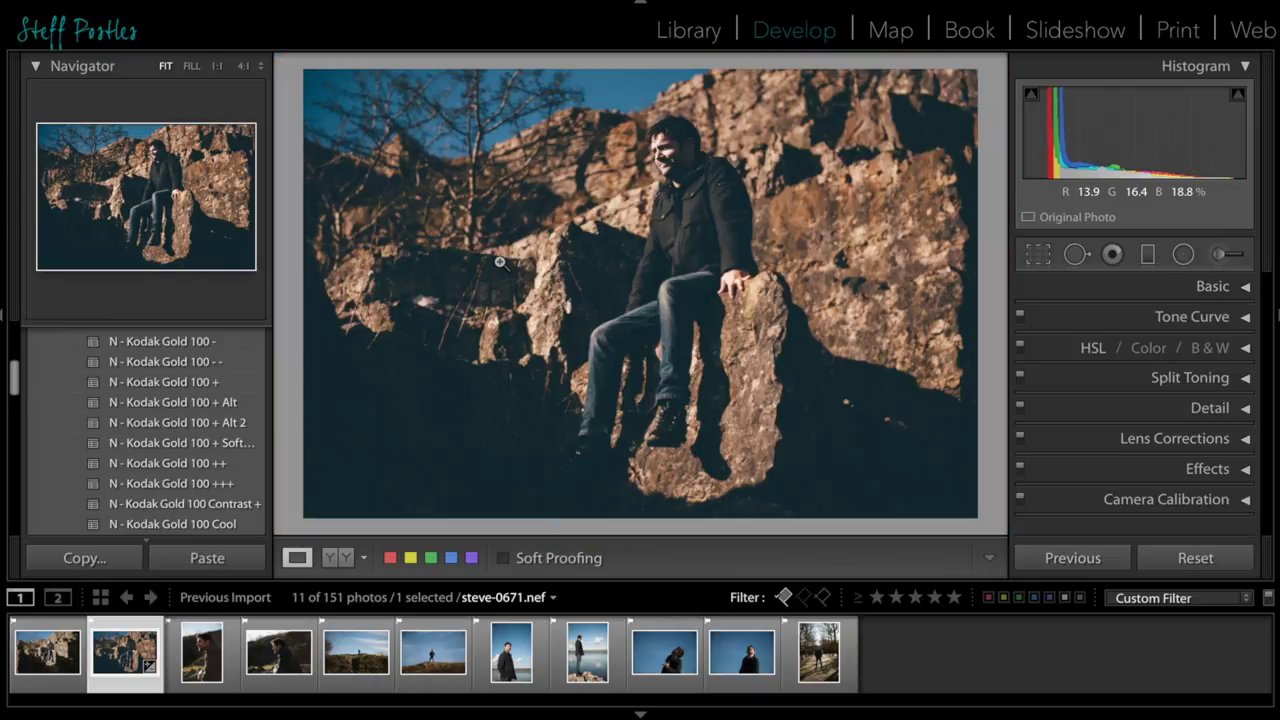
Lower the rock photo's saturation to −22
{"action": "scroll", "coordinate": [1074, 476], "scroll_direction": "down", "scroll_amount": 1}
{"action": "scroll", "coordinate": [1074, 472], "scroll_direction": "up", "scroll_amount": 1}
{"action": "left_click", "coordinate": [1235, 288]}
{"action": "scroll", "coordinate": [1180, 378], "scroll_direction": "down", "scroll_amount": 5}
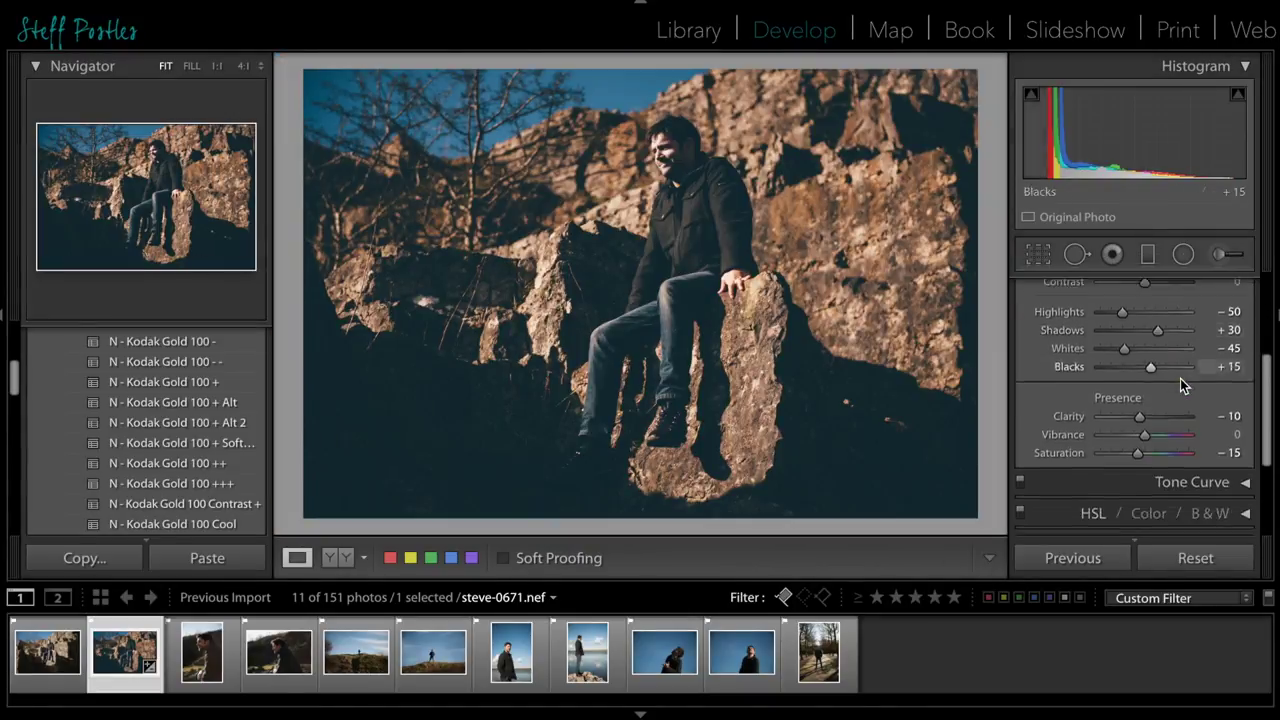
{"action": "left_click_drag", "start_coordinate": [1144, 421], "coordinate": [1054, 426]}
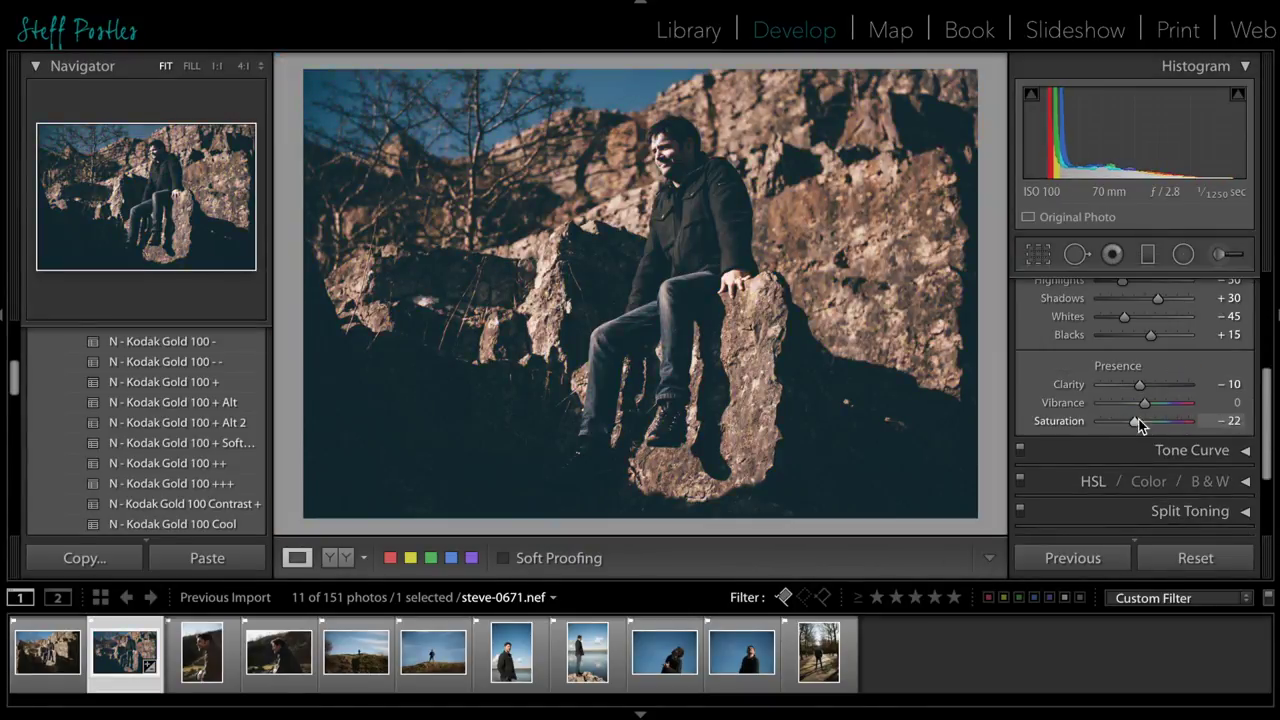
Go to the portrait-format profile photo and apply the N - TRI-X⁺¹ ++ black-and-white preset
{"action": "key", "text": "Right"}
{"action": "scroll", "coordinate": [141, 488], "scroll_direction": "down", "scroll_amount": 5}
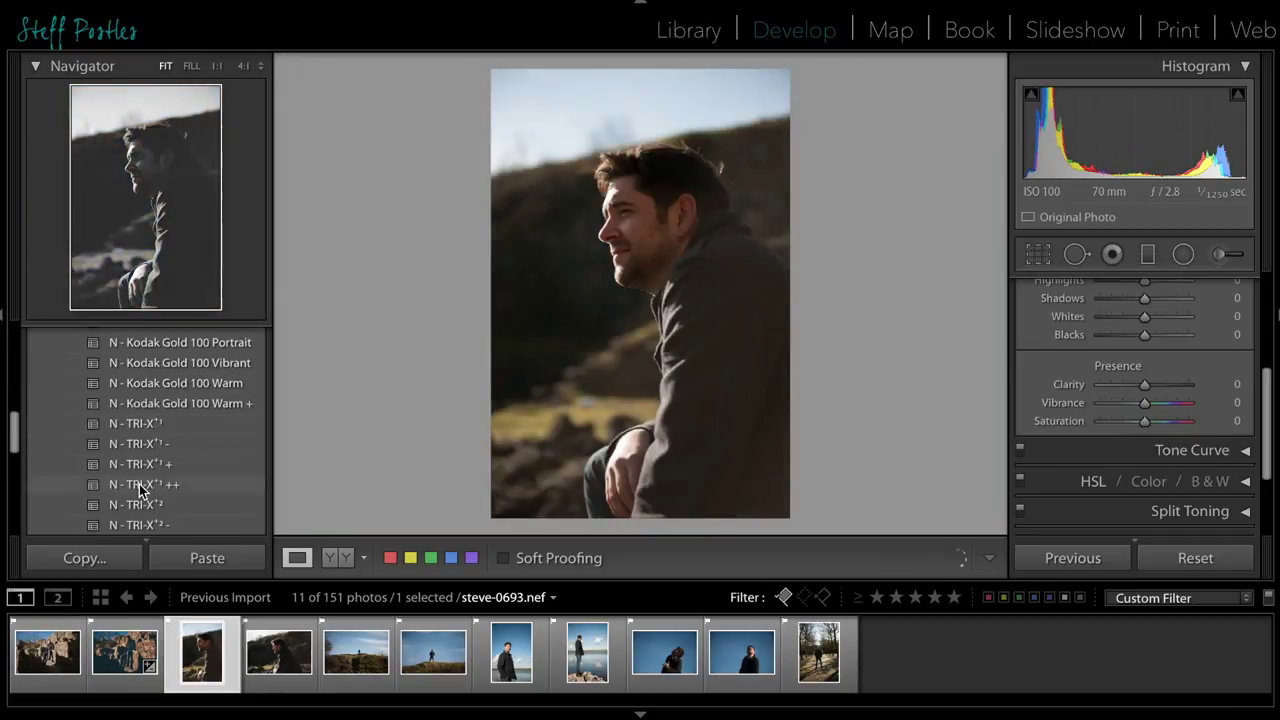
{"action": "left_click", "coordinate": [141, 486]}
Crop away a strip of sky above the man's head in the portrait-format profile photo
{"action": "key", "text": "r"}
{"action": "left_click_drag", "start_coordinate": [643, 67], "coordinate": [643, 91]}
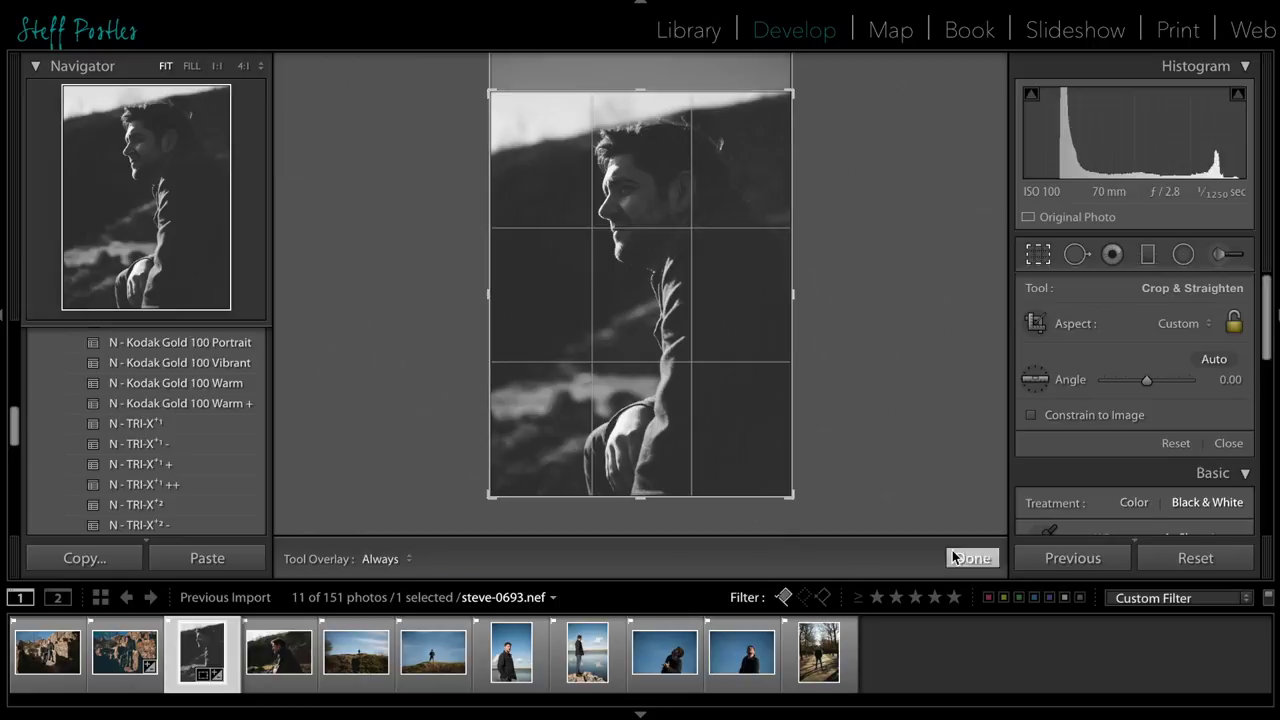
{"action": "left_click", "coordinate": [968, 557]}
Apply the N - Kodak Gold 100 +++ preset to the cropped profile photo and to the landscape-format profile photo after it
{"action": "scroll", "coordinate": [223, 392], "scroll_direction": "up", "scroll_amount": 3}
{"action": "left_click", "coordinate": [214, 380]}
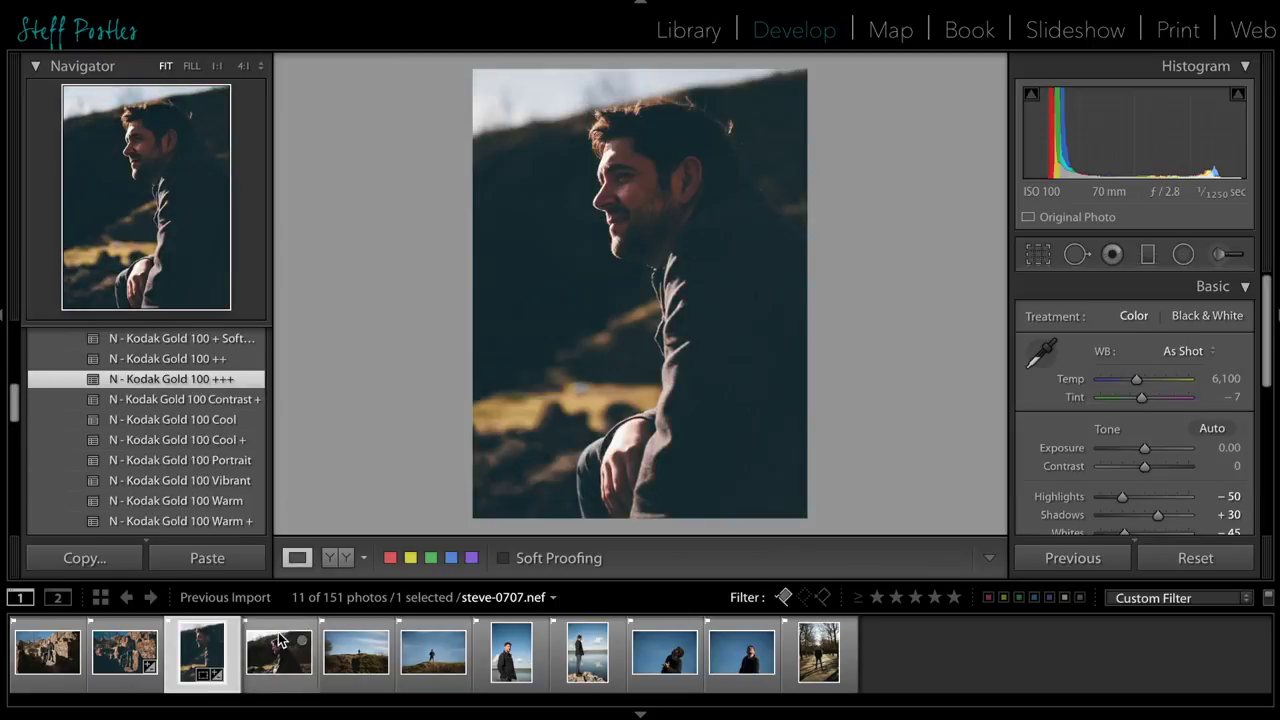
{"action": "left_click", "coordinate": [279, 652]}
{"action": "left_click", "coordinate": [238, 378]}
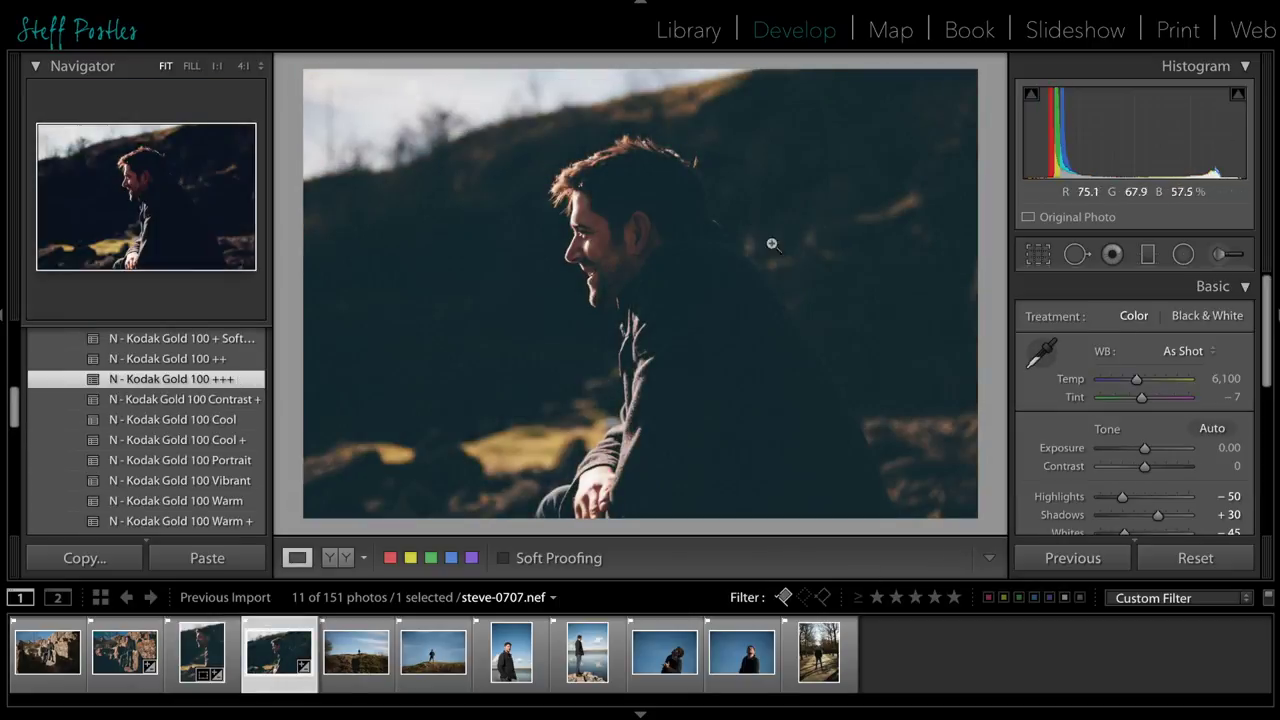
Brush over the smiling man's shaded face with an adjustment mask and set its exposure to 0.81
{"action": "left_click", "coordinate": [606, 237]}
{"action": "key", "text": "k"}
{"action": "left_click", "coordinate": [540, 352]}
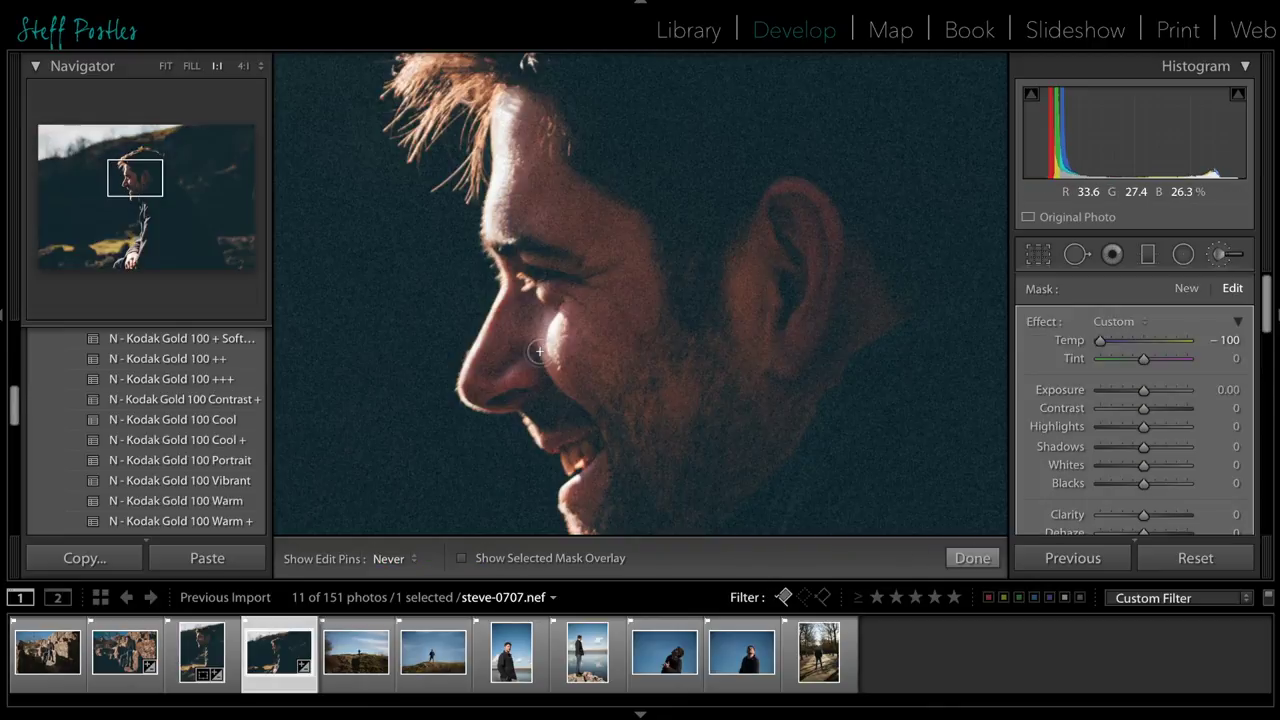
{"action": "left_click", "coordinate": [141, 188]}
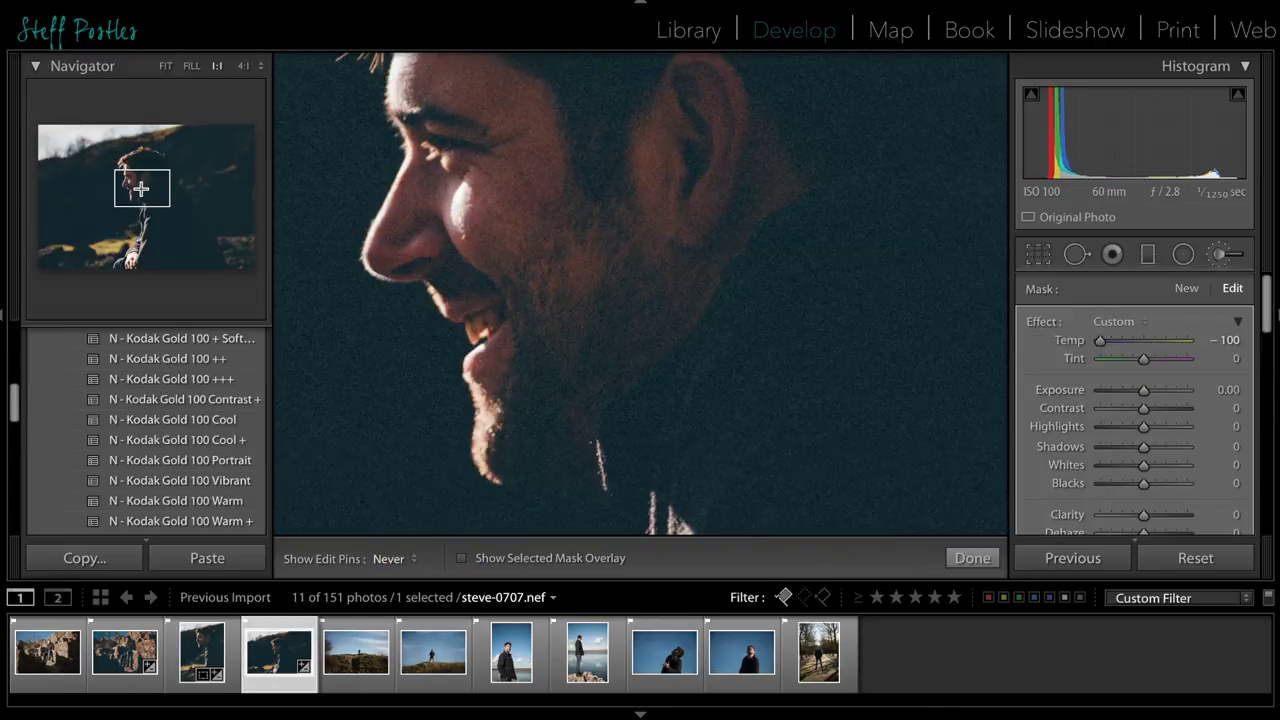
{"action": "mouse_move", "coordinate": [1144, 391]}
{"action": "left_mouse_down"}
{"action": "mouse_move", "coordinate": [1263, 397]}
{"action": "mouse_move", "coordinate": [1154, 397]}
{"action": "left_mouse_up"}
{"action": "left_click", "coordinate": [166, 66]}
Try the N - Kodak Gold 100 + Alt 2 preset on the landscape-format profile photo
{"action": "left_click", "coordinate": [36, 66]}
{"action": "scroll", "coordinate": [55, 108], "scroll_direction": "up", "scroll_amount": 1}
{"action": "left_click", "coordinate": [60, 95]}
{"action": "left_click", "coordinate": [36, 66]}
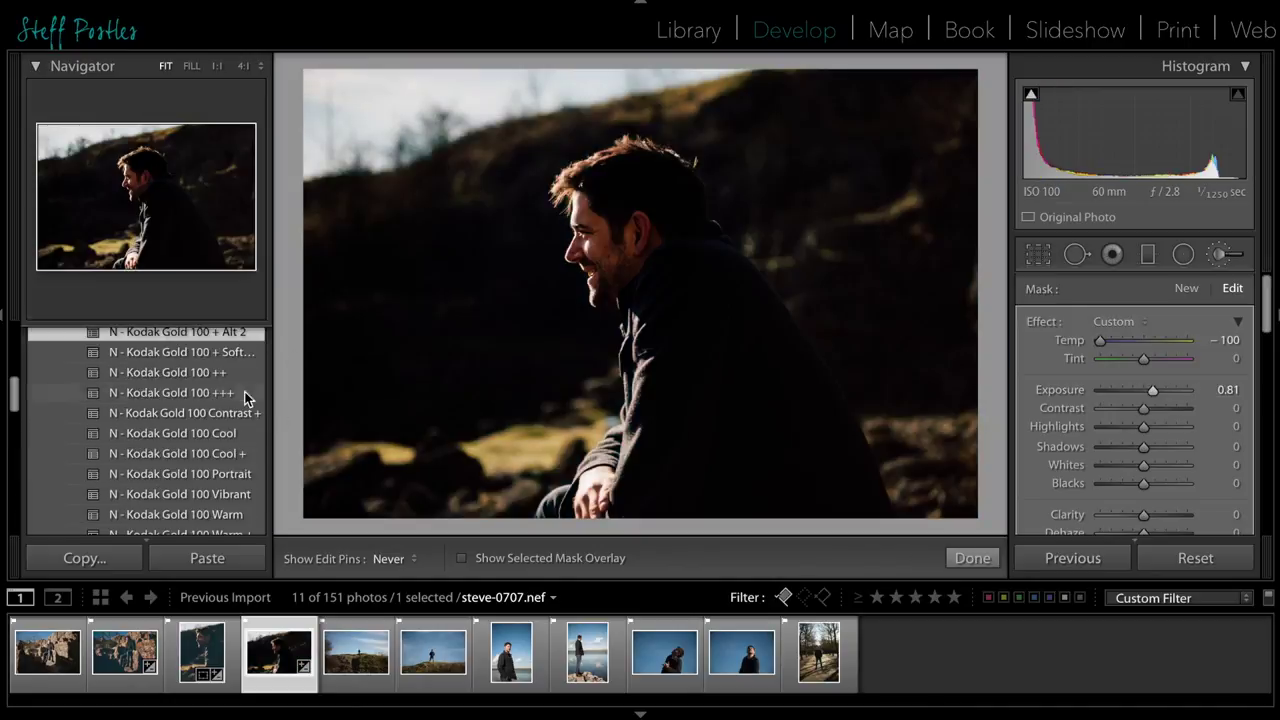
Apply the N - Kodak Gold 100 +++ preset to the distant hilltop photo and the lakeside rocks photo
{"action": "left_click", "coordinate": [433, 652]}
{"action": "left_click", "coordinate": [207, 396]}
{"action": "left_click", "coordinate": [587, 652]}
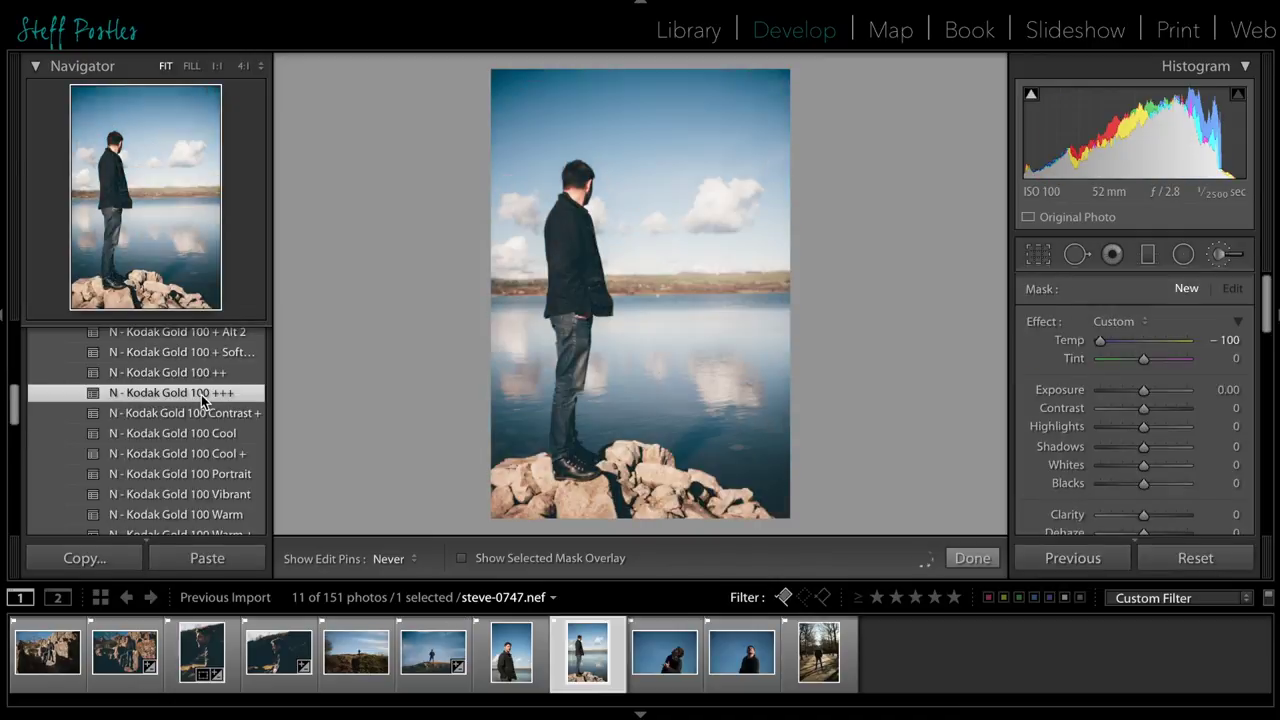
Apply the N - TRI-X⁺¹ + preset to the photo of the man looking up with his hand raised
{"action": "left_click", "coordinate": [677, 650]}
{"action": "scroll", "coordinate": [220, 367], "scroll_direction": "up", "scroll_amount": 1}
{"action": "scroll", "coordinate": [222, 488], "scroll_direction": "down", "scroll_amount": 4}
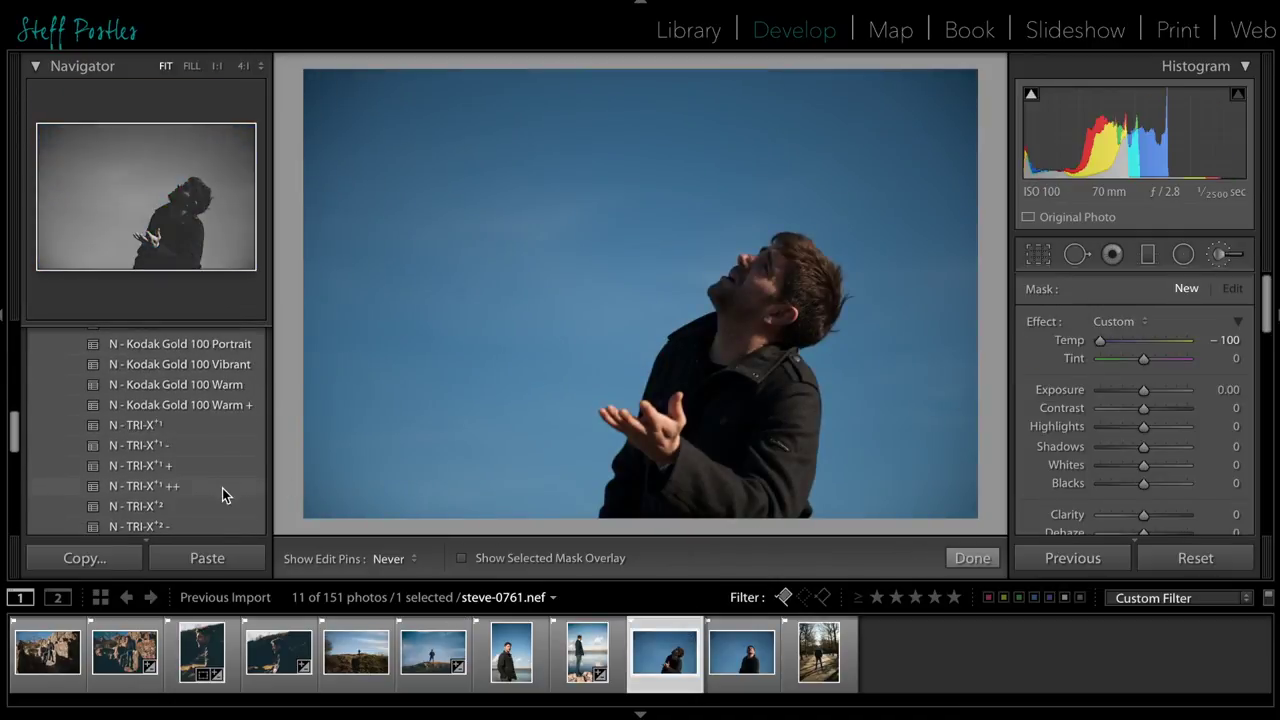
{"action": "left_click", "coordinate": [221, 464]}
Paint an adjustment brush mask over the man's upturned face and neck
{"action": "key", "text": "z"}
{"action": "left_click", "coordinate": [180, 191]}
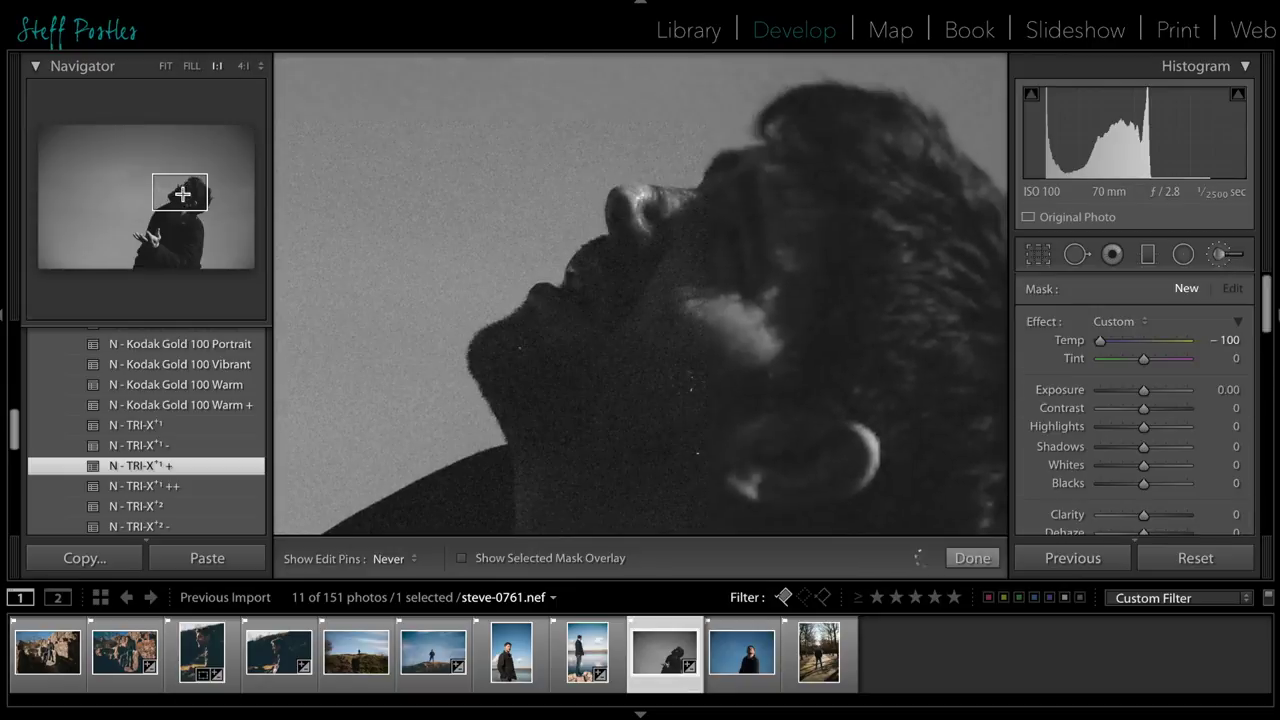
{"action": "left_click_drag", "start_coordinate": [758, 328], "coordinate": [762, 336]}
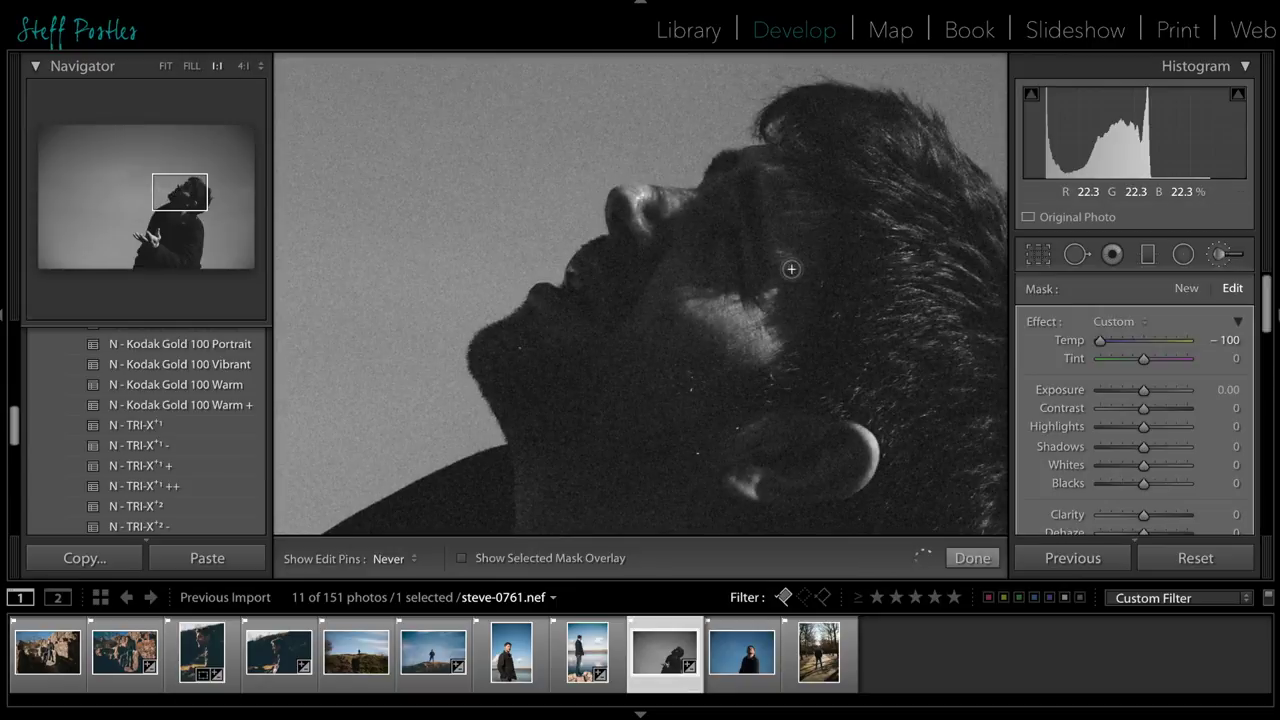
{"action": "left_click", "coordinate": [194, 206]}
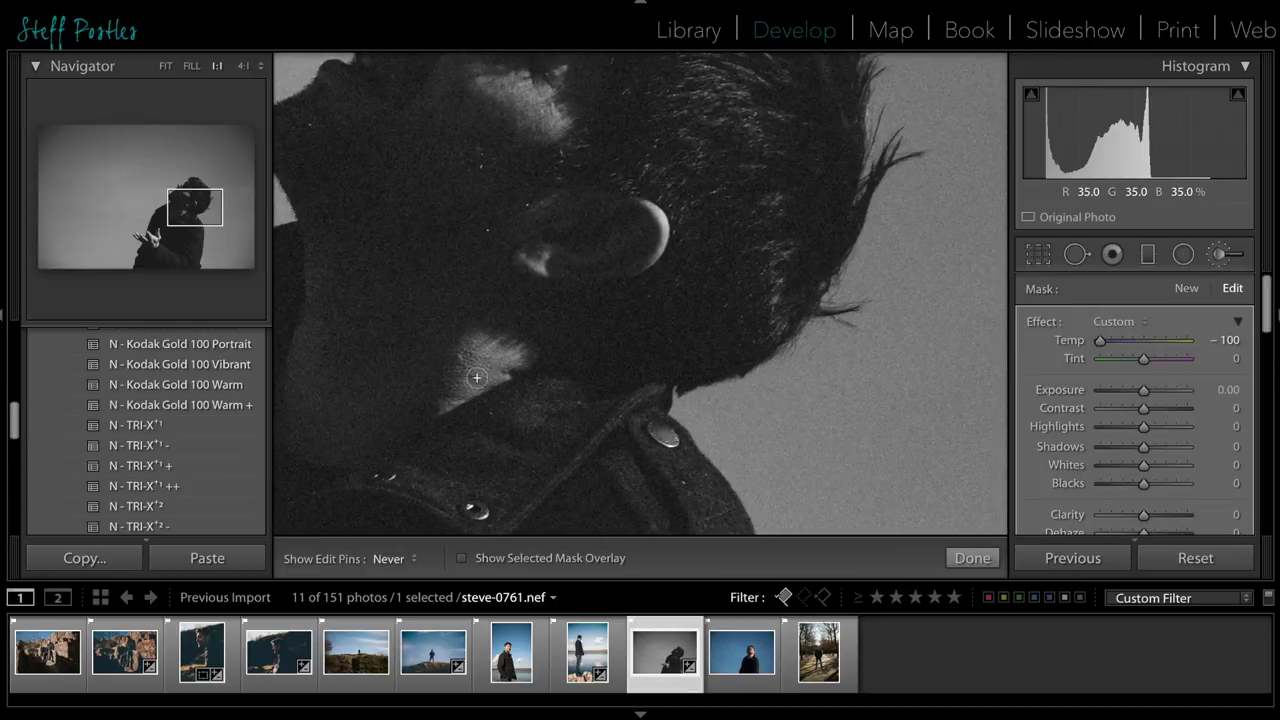
{"action": "left_click", "coordinate": [151, 237]}
{"action": "key", "text": "z"}
{"action": "left_click", "coordinate": [979, 558]}
Place another adjustment brush mask on the upturned man's head and finish masking
{"action": "key", "text": "k"}
{"action": "left_click", "coordinate": [807, 274]}
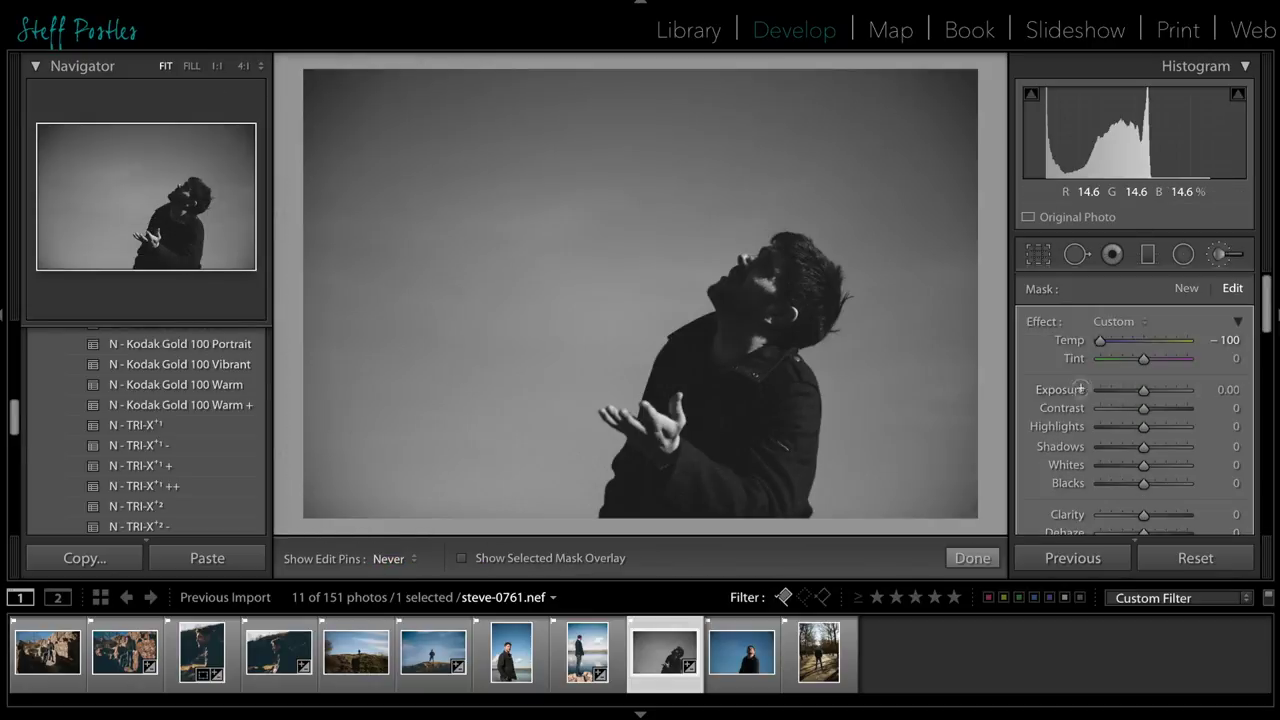
{"action": "left_click", "coordinate": [962, 560]}
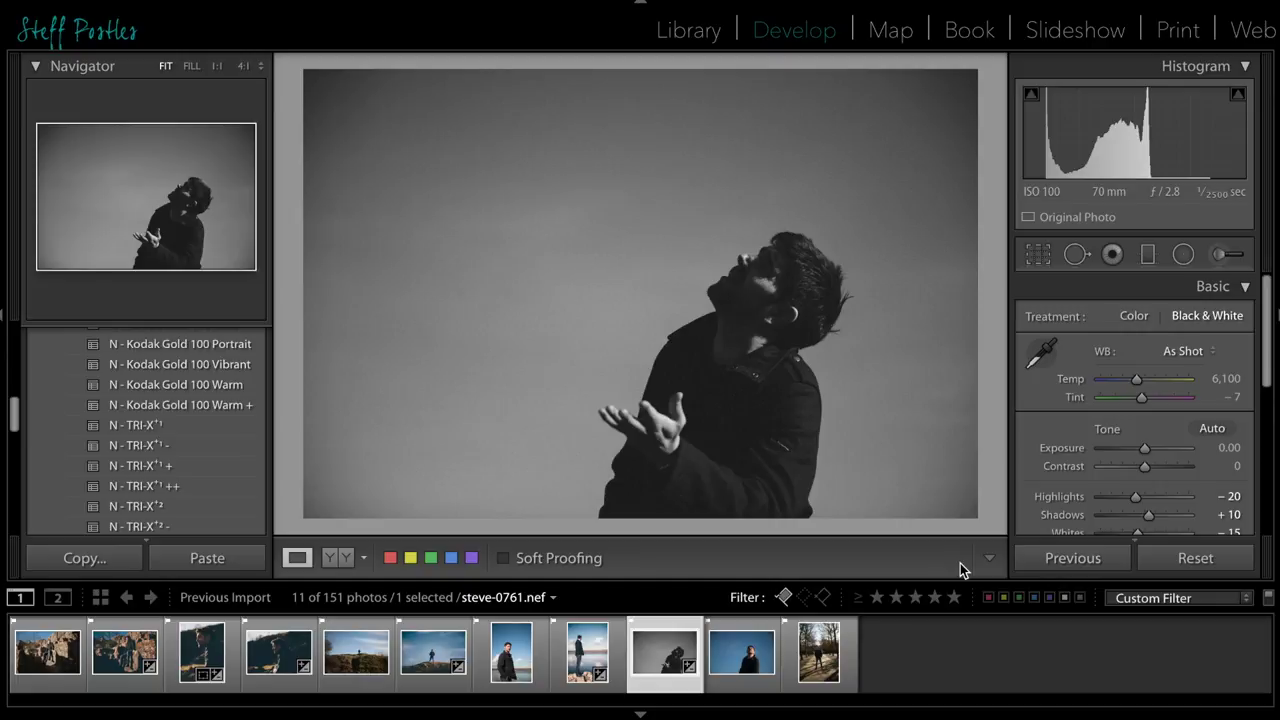
Apply the N - TRI-X⁺¹ + preset to the following photo of the man against the sky
{"action": "key", "text": "Right"}
{"action": "left_click", "coordinate": [240, 465]}
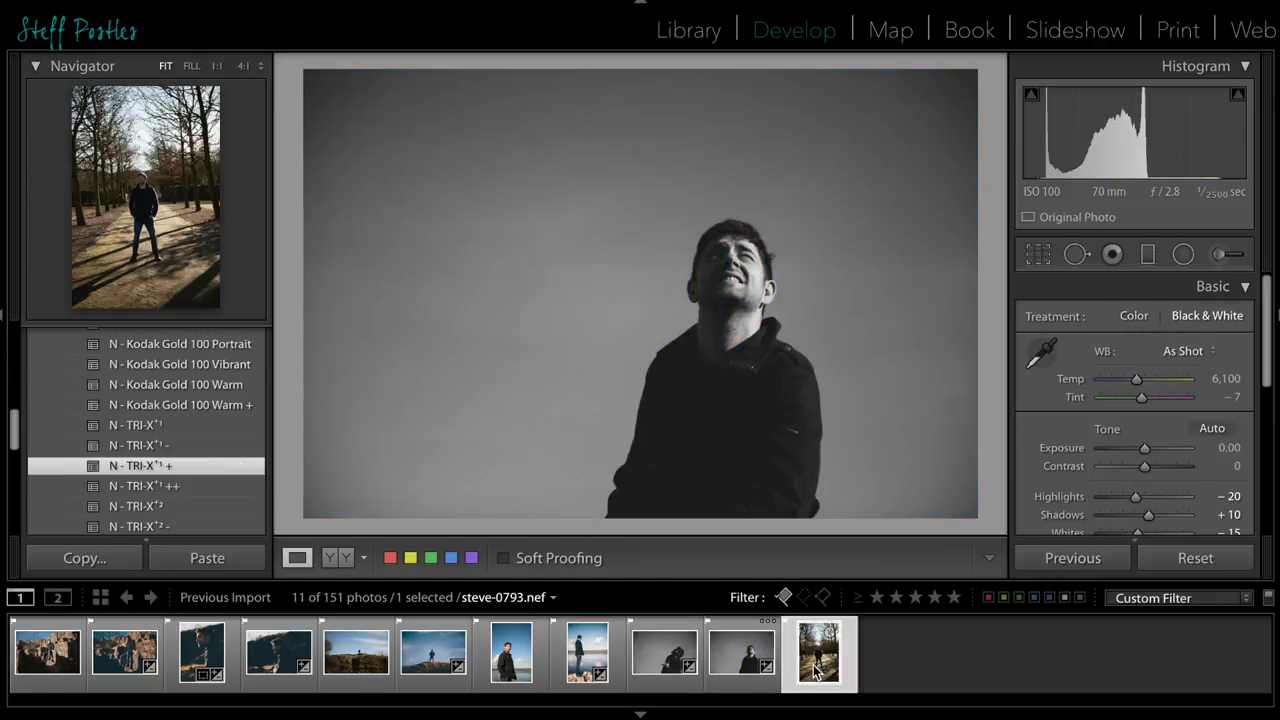
Straighten the tree-lined path photo slightly and apply the N - TRI-X⁺¹ + preset to it
{"action": "left_click", "coordinate": [815, 672]}
{"action": "key", "text": "r"}
{"action": "left_click_drag", "start_coordinate": [806, 394], "coordinate": [802, 401]}
{"action": "left_click", "coordinate": [990, 557]}
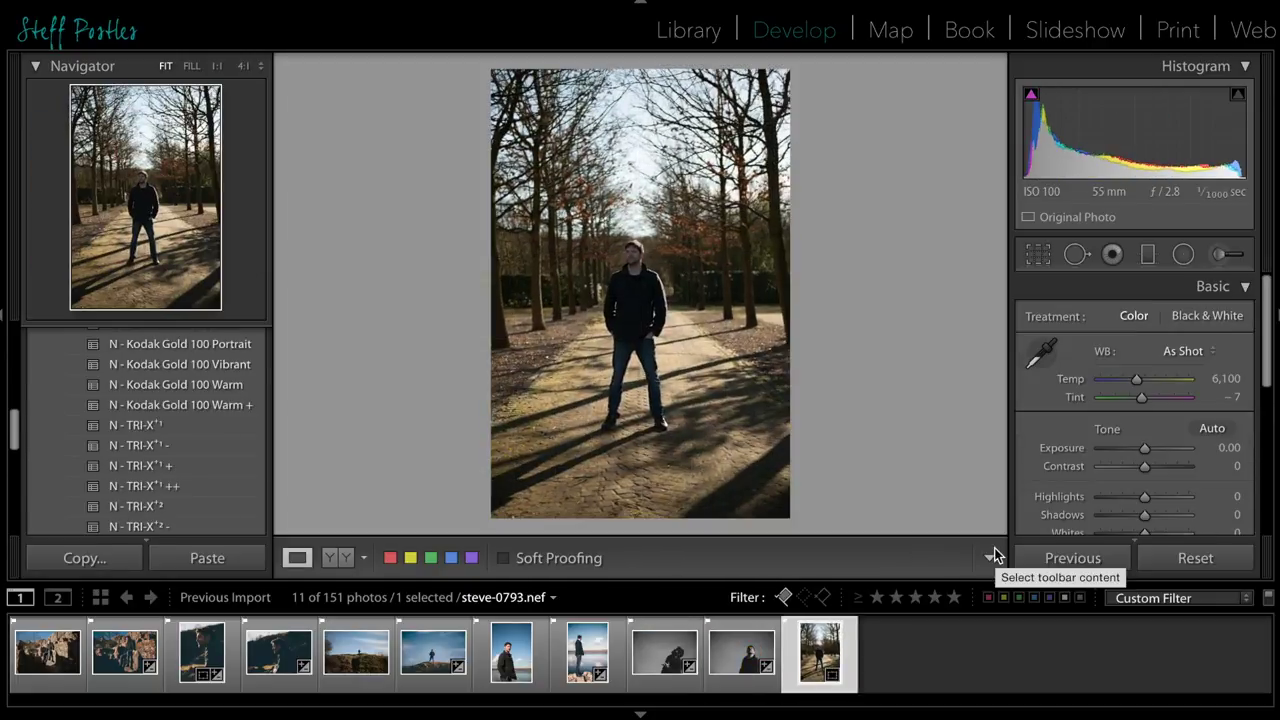
{"action": "left_click", "coordinate": [228, 466]}
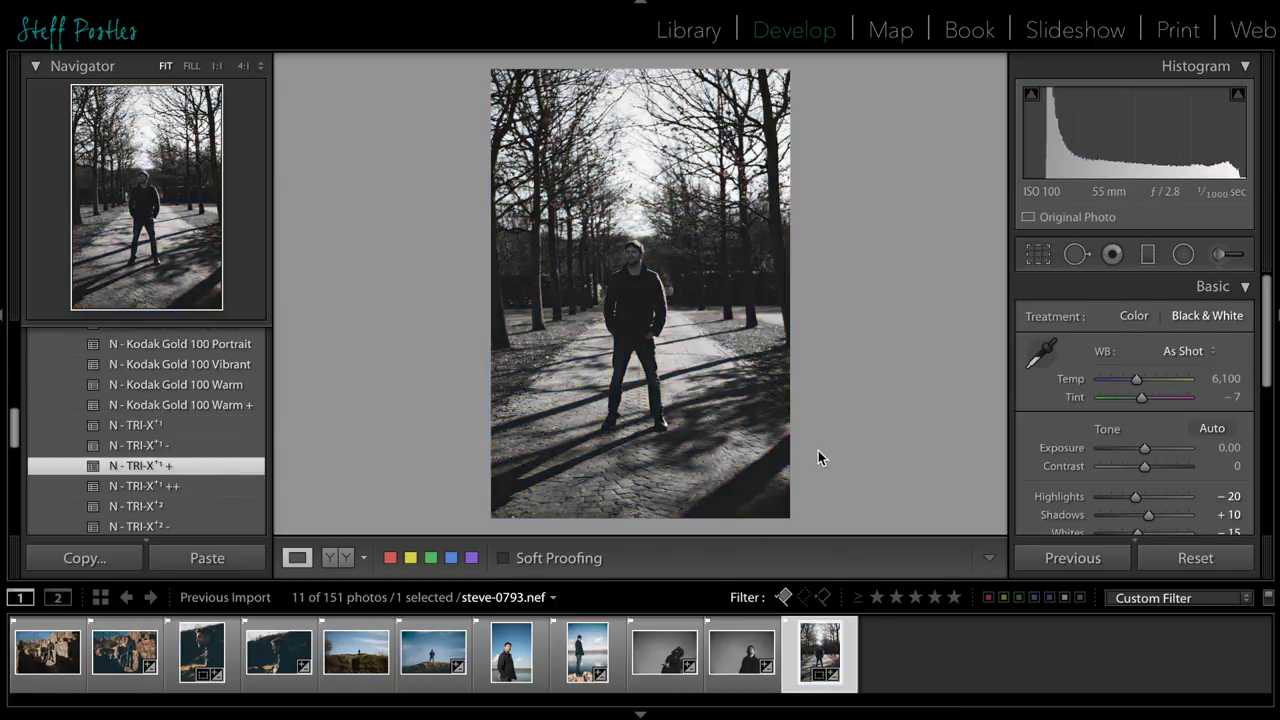
Brush an adjustment mask onto the face of the man on the path and set its exposure to 1.66
{"action": "left_click", "coordinate": [1226, 254]}
{"action": "left_click", "coordinate": [191, 66]}
{"action": "mouse_move", "coordinate": [147, 178]}
{"action": "left_mouse_down"}
{"action": "mouse_move", "coordinate": [147, 260]}
{"action": "mouse_move", "coordinate": [147, 178]}
{"action": "left_mouse_up"}
{"action": "left_click", "coordinate": [217, 66]}
{"action": "left_click", "coordinate": [193, 67]}
{"action": "left_click", "coordinate": [624, 327]}
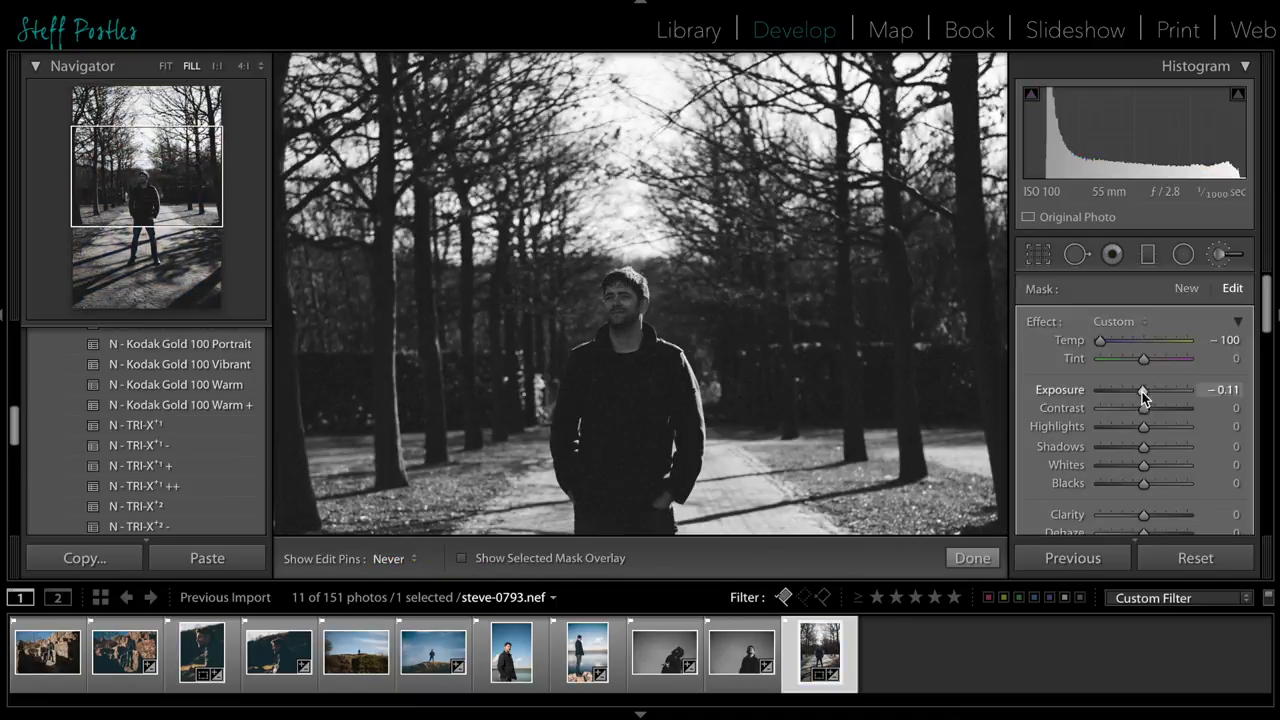
Extend the brush mask along the shoulder and sleeve edges of the man's dark jacket
{"action": "left_click", "coordinate": [217, 66]}
{"action": "left_click", "coordinate": [157, 196]}
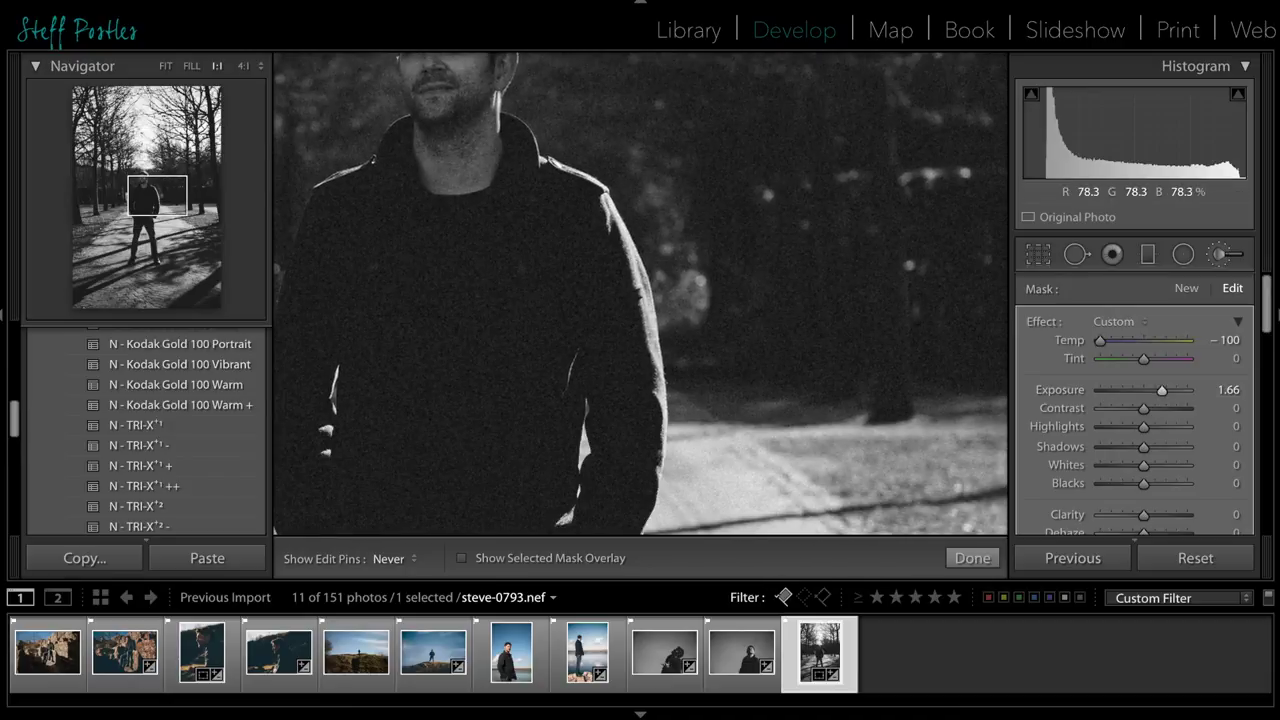
{"action": "left_click_drag", "start_coordinate": [640, 268], "coordinate": [648, 334]}
{"action": "left_click_drag", "start_coordinate": [155, 192], "coordinate": [162, 209]}
{"action": "left_click_drag", "start_coordinate": [602, 226], "coordinate": [612, 300]}
{"action": "left_click_drag", "start_coordinate": [141, 206], "coordinate": [136, 185]}
{"action": "left_click", "coordinate": [147, 206]}
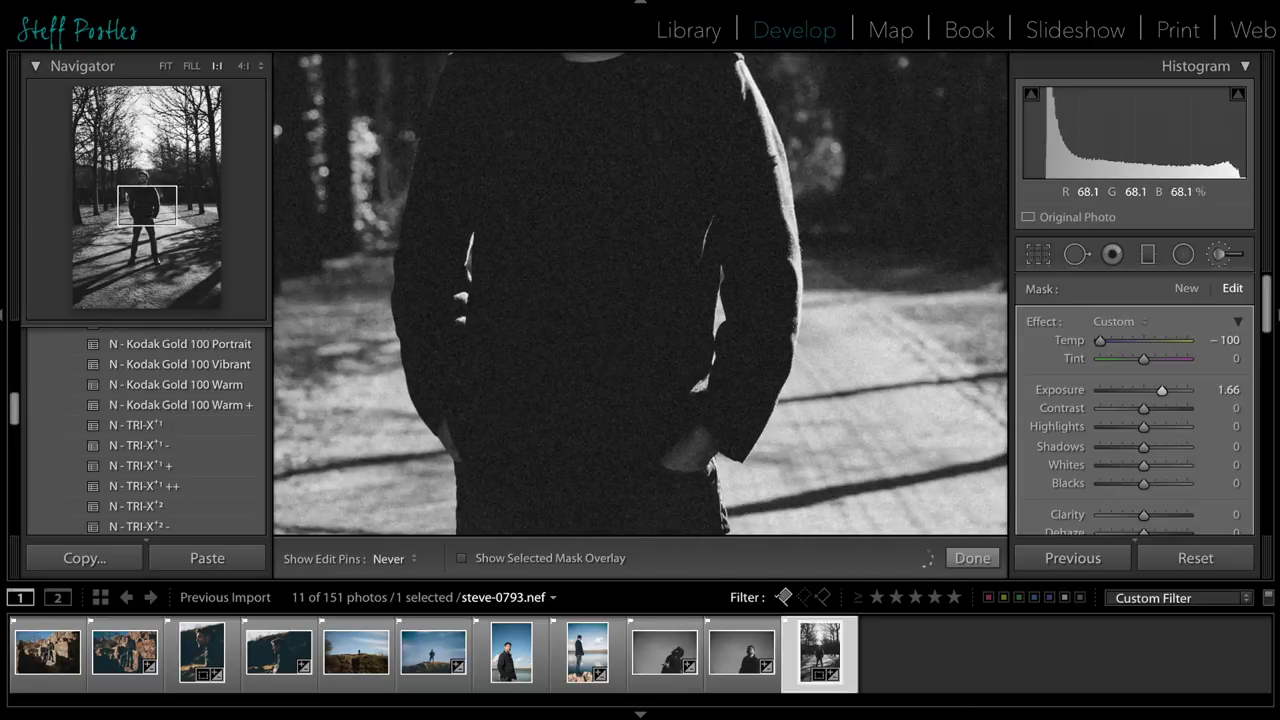
Undo the last brush stroke on the path photo
{"action": "left_click", "coordinate": [150, 194]}
{"action": "key", "text": "ctrl+z"}
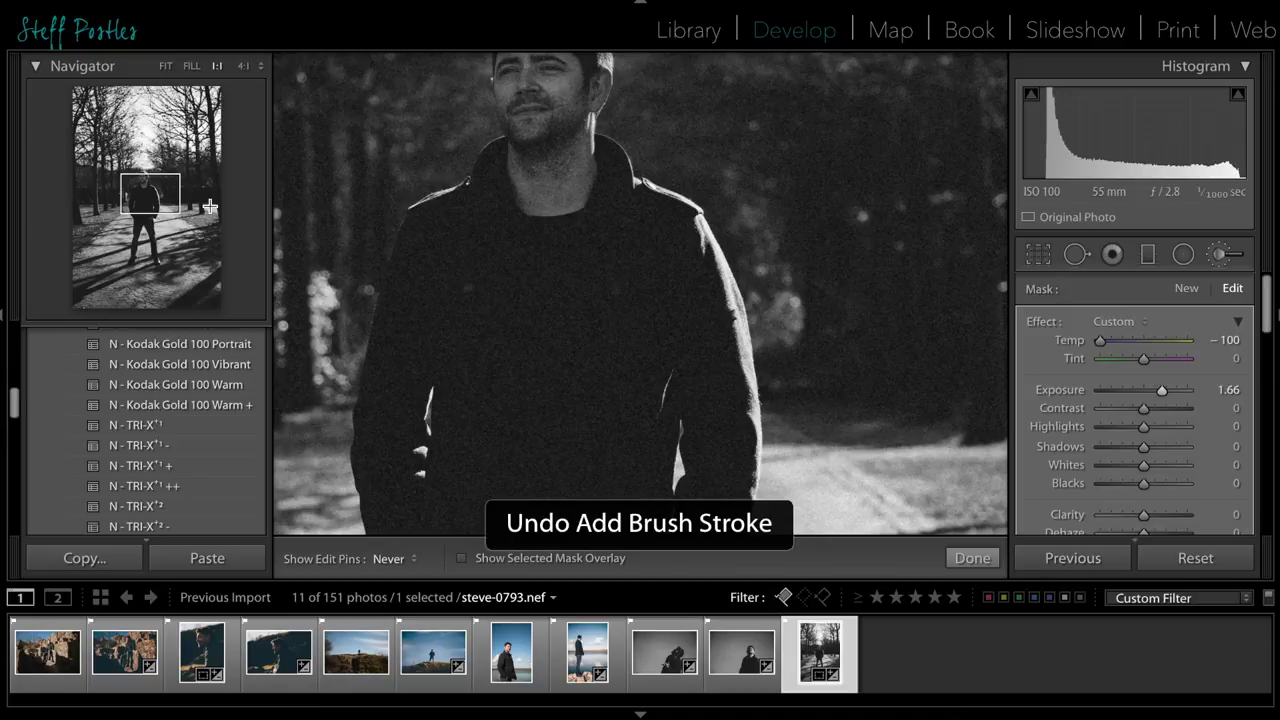
{"action": "left_click", "coordinate": [147, 180]}
{"action": "key", "text": "z"}
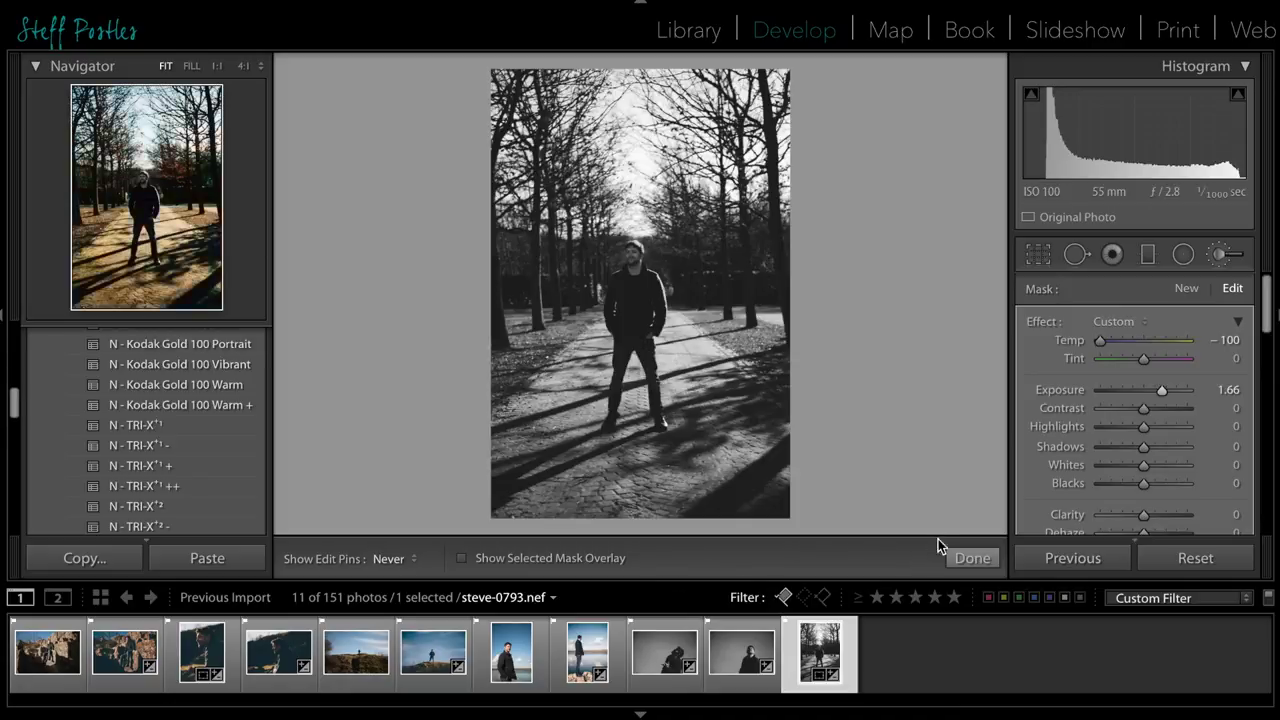
Add a new adjustment brush mask around the man's chin and neck, raise its exposure slightly, and finish masking
{"action": "scroll", "coordinate": [247, 353], "scroll_direction": "up", "scroll_amount": 3}
{"action": "key", "text": "ctrl+equal"}
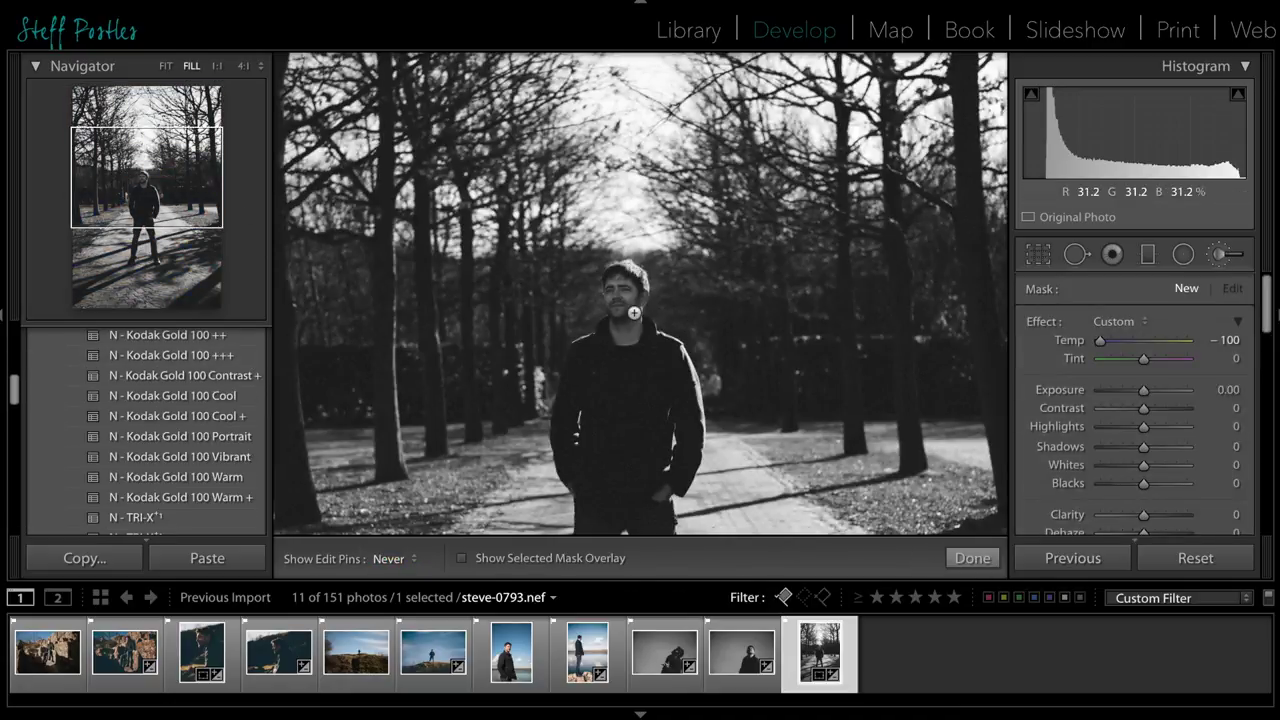
{"action": "left_click", "coordinate": [628, 335]}
{"action": "left_click_drag", "start_coordinate": [1144, 390], "coordinate": [1148, 395]}
{"action": "left_click", "coordinate": [971, 558]}
{"action": "left_click", "coordinate": [166, 67]}
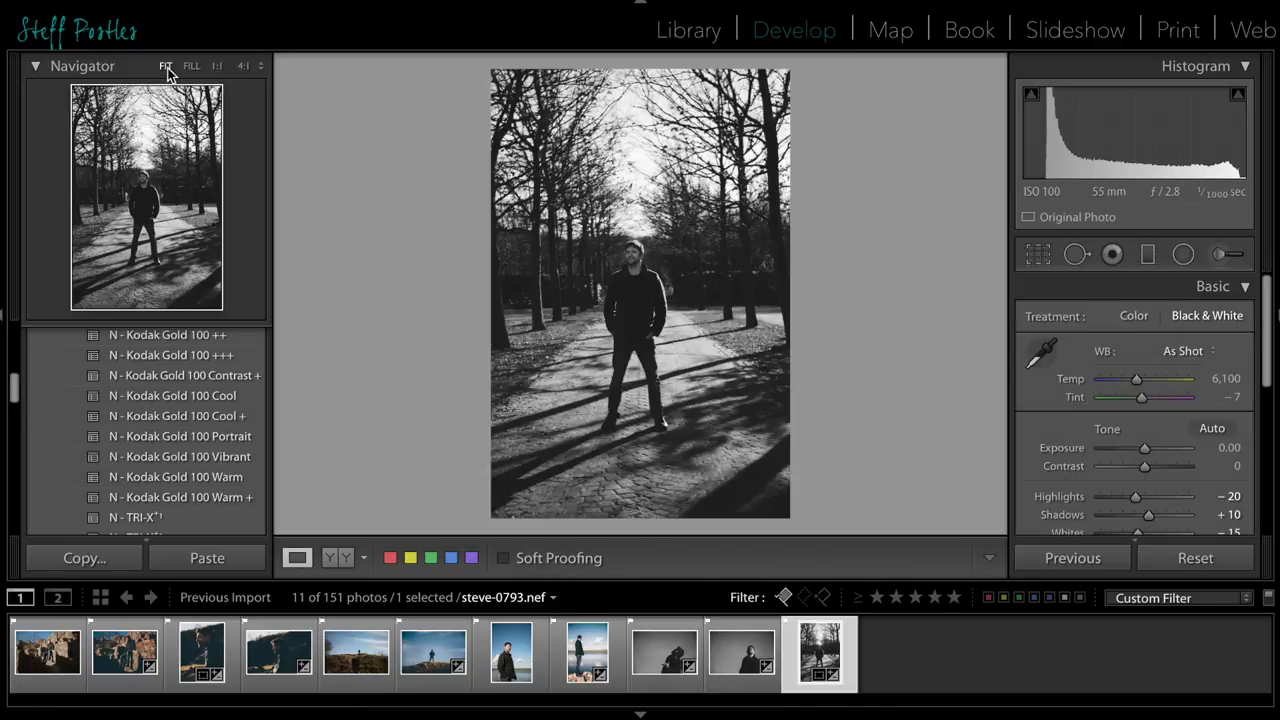
Apply the N - Kodak Gold 100 +++ preset to the wide hilltop photo with the small distant figure
{"action": "left_click", "coordinate": [356, 652]}
{"action": "scroll", "coordinate": [246, 387], "scroll_direction": "up", "scroll_amount": 1}
{"action": "left_click", "coordinate": [246, 378]}
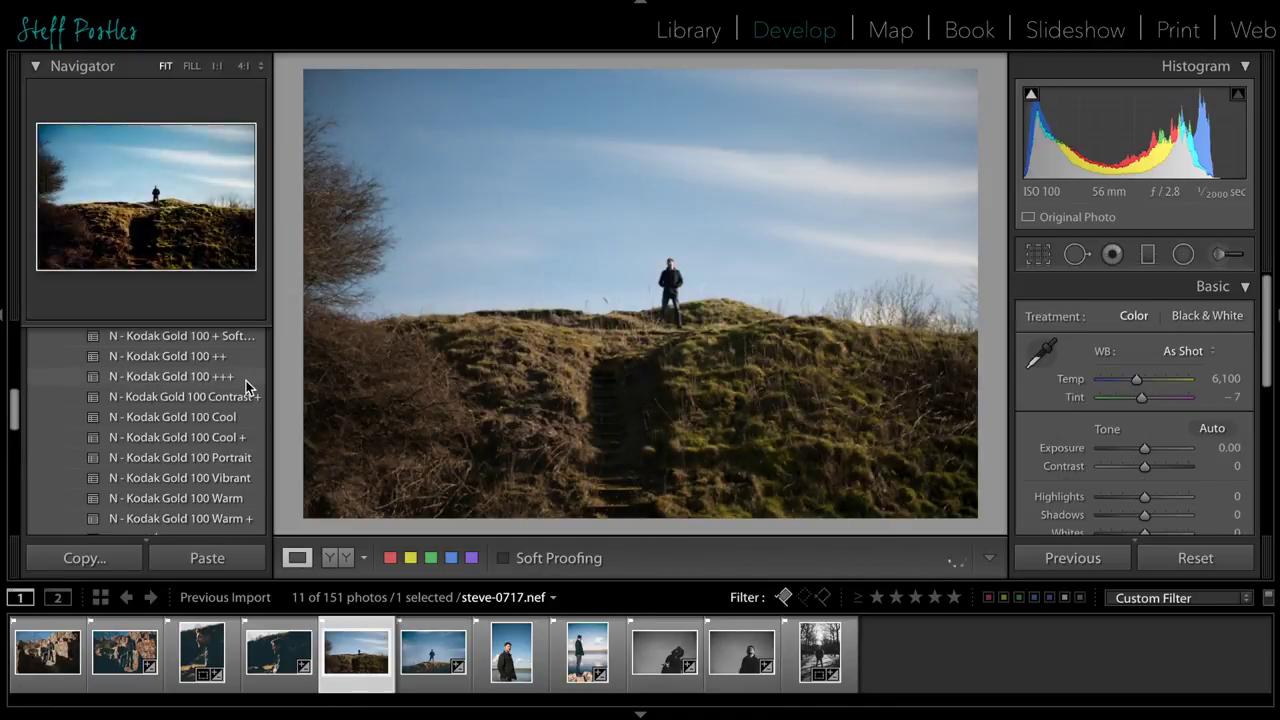
{"action": "key", "text": "Right"}
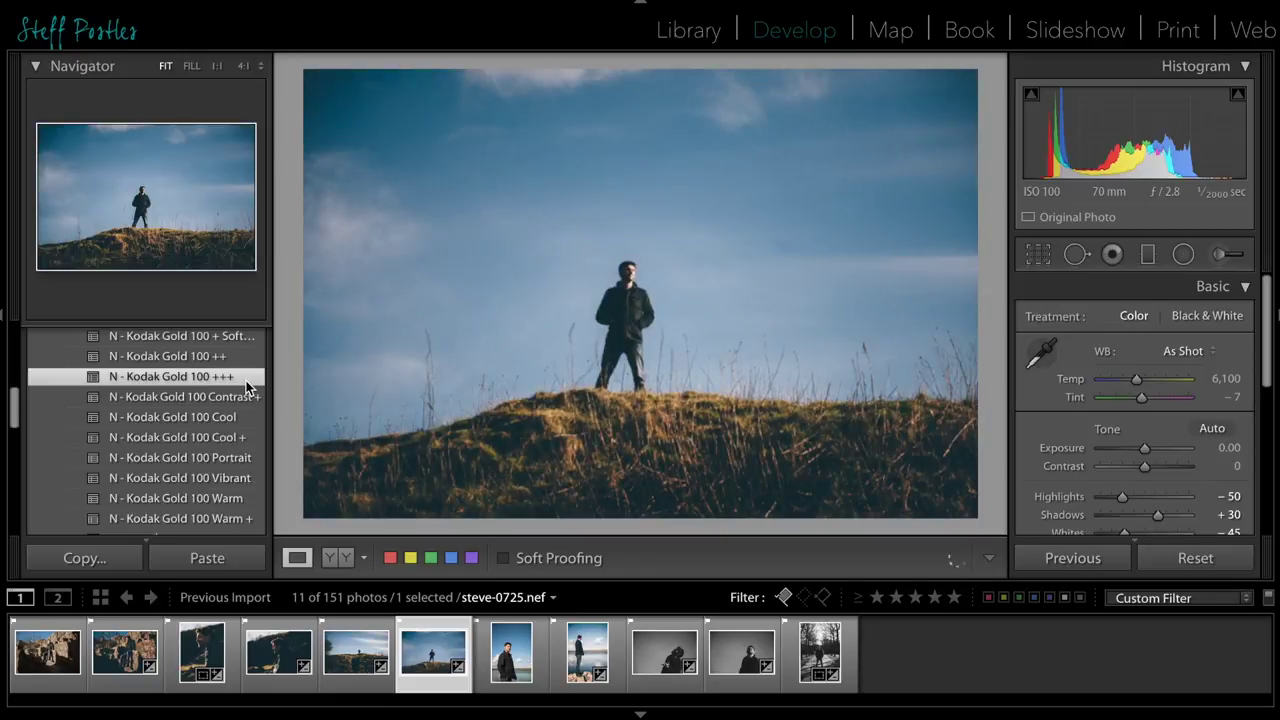
{"action": "left_click", "coordinate": [630, 278]}
{"action": "left_click", "coordinate": [1228, 254]}
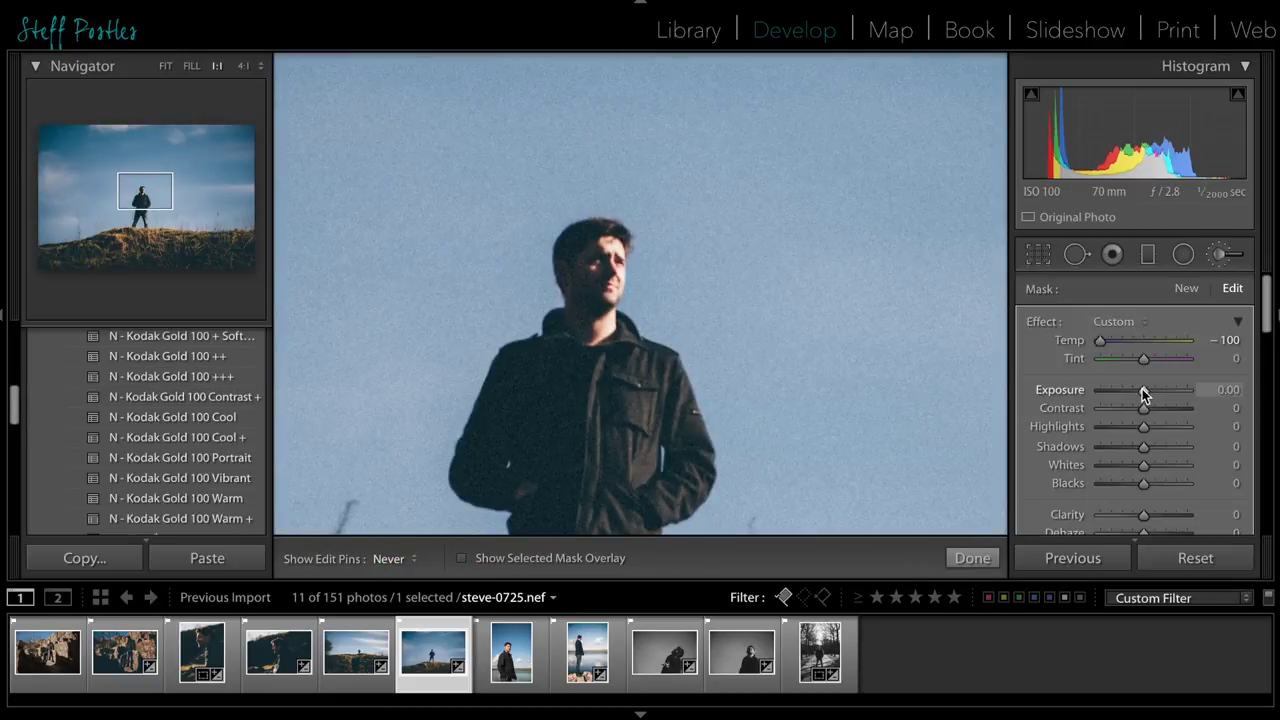
{"action": "left_click", "coordinate": [972, 558]}
{"action": "left_click", "coordinate": [766, 426]}
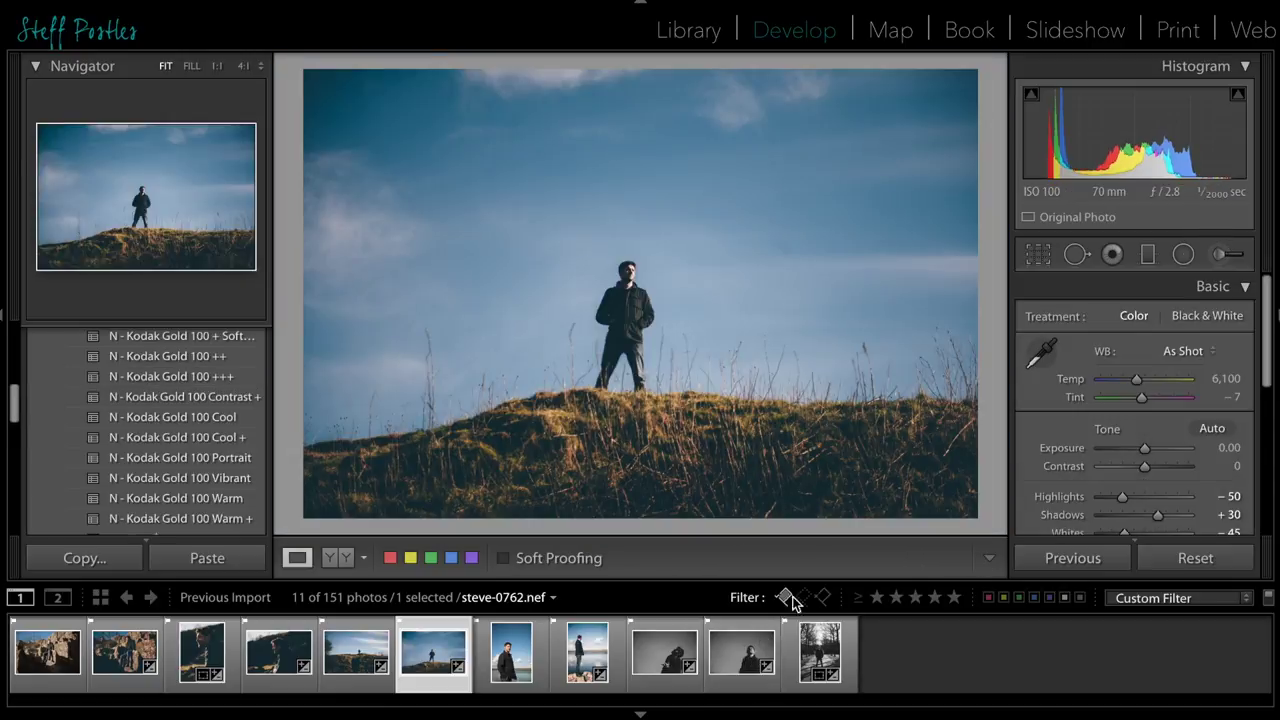
Add a post-crop vignette to the upward-looking black-and-white portrait with amount -18, midpoint 55, roundness +100 and feather 84
{"action": "left_click", "coordinate": [742, 652]}
{"action": "left_click", "coordinate": [1213, 287]}
{"action": "left_click_drag", "start_coordinate": [1080, 304], "coordinate": [1136, 305]}
{"action": "left_click_drag", "start_coordinate": [1145, 322], "coordinate": [1278, 315]}
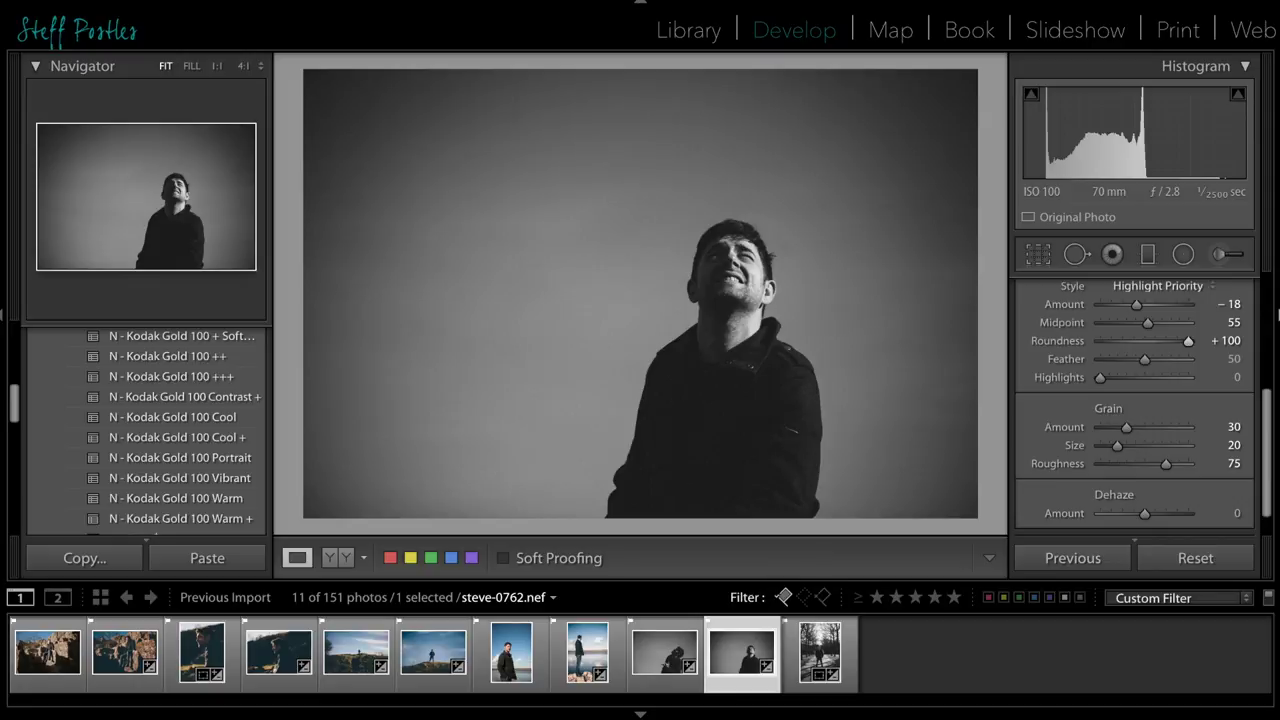
{"action": "left_click_drag", "start_coordinate": [1145, 358], "coordinate": [1176, 363]}
{"action": "left_click_drag", "start_coordinate": [1100, 377], "coordinate": [1031, 385]}
Give the black-and-white portrait with the raised hand the same vignette: amount -18, midpoint 55, roundness +100 and feather 84
{"action": "key", "text": "Left"}
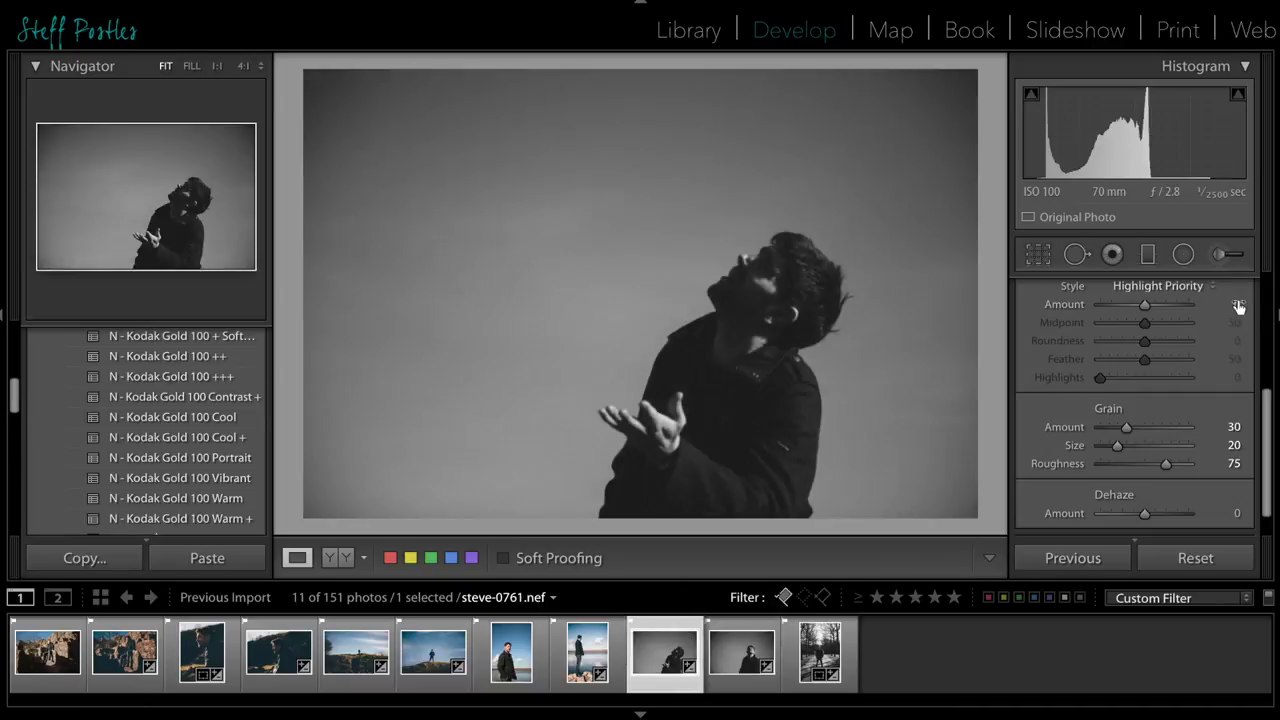
{"action": "left_click", "coordinate": [1236, 305]}
{"action": "type", "text": "-18"}
{"action": "left_click", "coordinate": [1236, 322]}
{"action": "type", "text": "100"}
{"action": "left_click", "coordinate": [742, 655]}
{"action": "left_click", "coordinate": [665, 655]}
{"action": "left_click", "coordinate": [1236, 359]}
{"action": "type", "text": "84"}
{"action": "key", "text": "Return"}
{"action": "left_click", "coordinate": [742, 655]}
Add a vignette with amount -13, midpoint 0 and roundness +100 to the full-length photo of the man on the lakeside rocks
{"action": "left_click", "coordinate": [574, 656]}
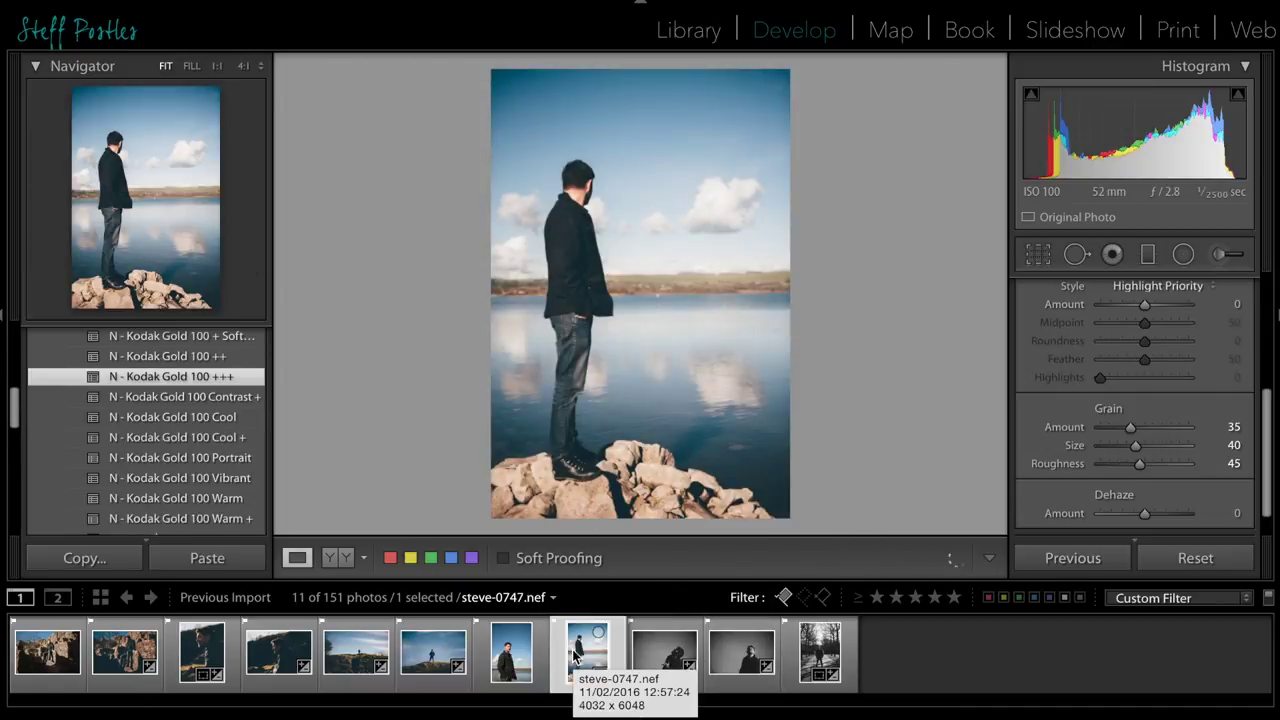
{"action": "key", "text": "z"}
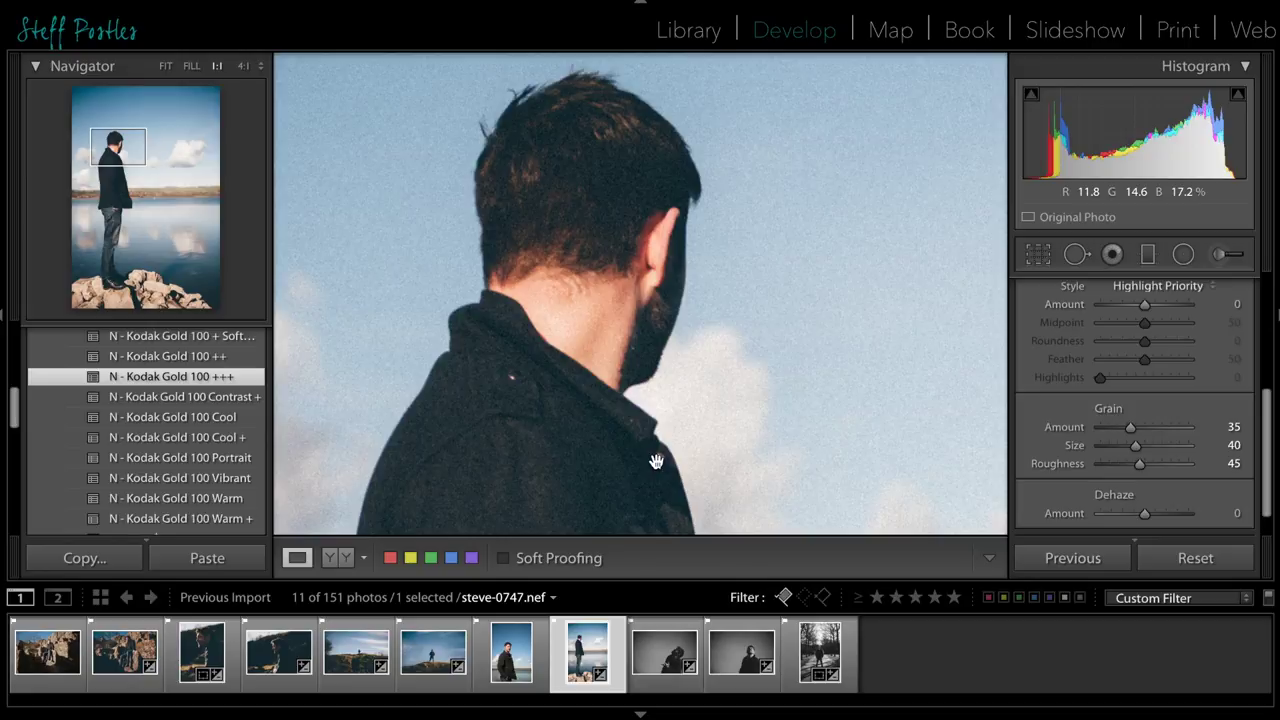
{"action": "left_click", "coordinate": [656, 461]}
{"action": "left_click_drag", "start_coordinate": [1150, 303], "coordinate": [1020, 318]}
{"action": "left_click_drag", "start_coordinate": [1145, 340], "coordinate": [1257, 390]}
Apply the N - Kodak Gold 100 +++ preset to the closer lakeside portrait and add a vignette with amount -4 and feather 82
{"action": "key", "text": "Left"}
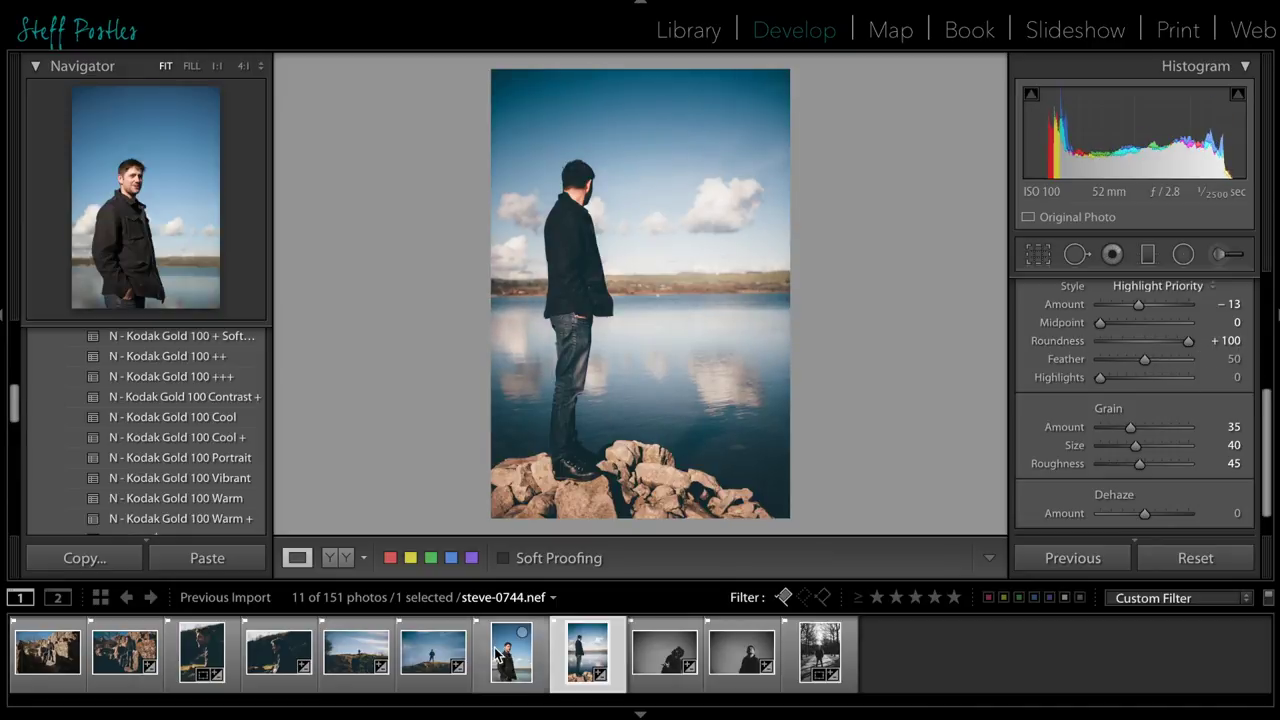
{"action": "left_click", "coordinate": [177, 376]}
{"action": "scroll", "coordinate": [1098, 409], "scroll_direction": "up", "scroll_amount": 10}
{"action": "scroll", "coordinate": [1120, 420], "scroll_direction": "down", "scroll_amount": 5}
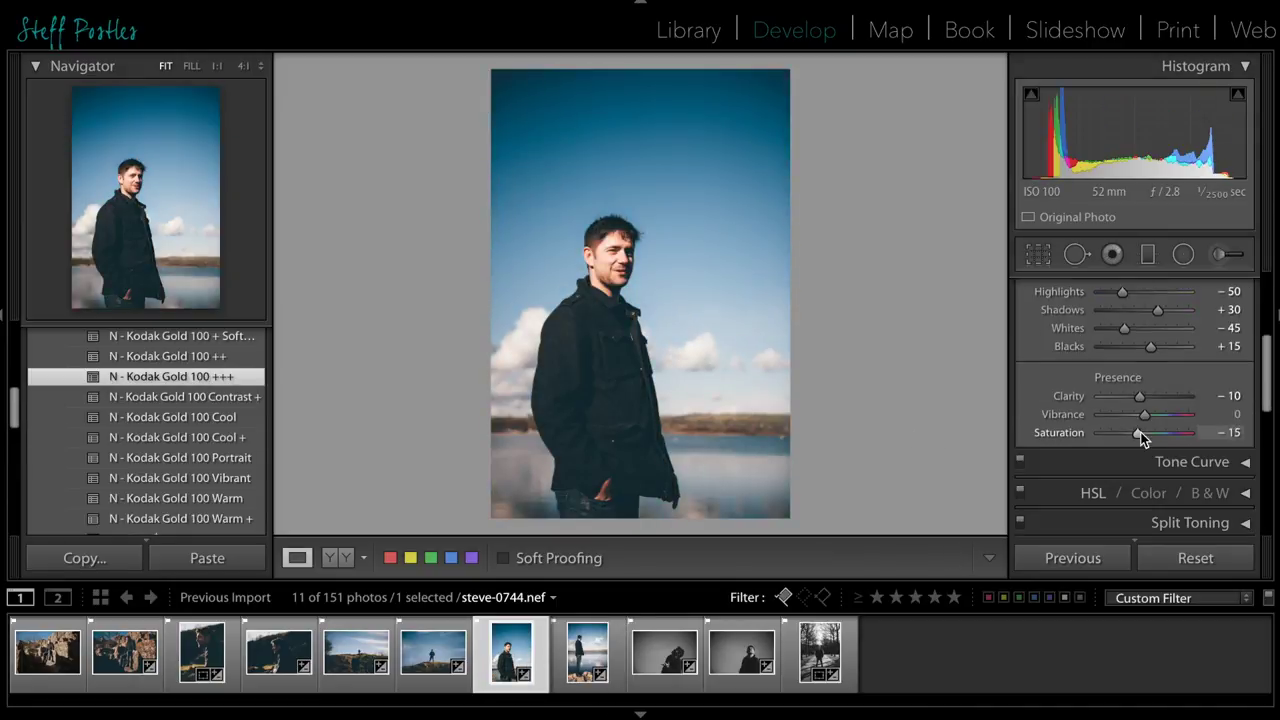
{"action": "scroll", "coordinate": [1138, 462], "scroll_direction": "down", "scroll_amount": 5}
{"action": "left_click_drag", "start_coordinate": [1143, 457], "coordinate": [1131, 462]}
{"action": "scroll", "coordinate": [1133, 462], "scroll_direction": "down", "scroll_amount": 5}
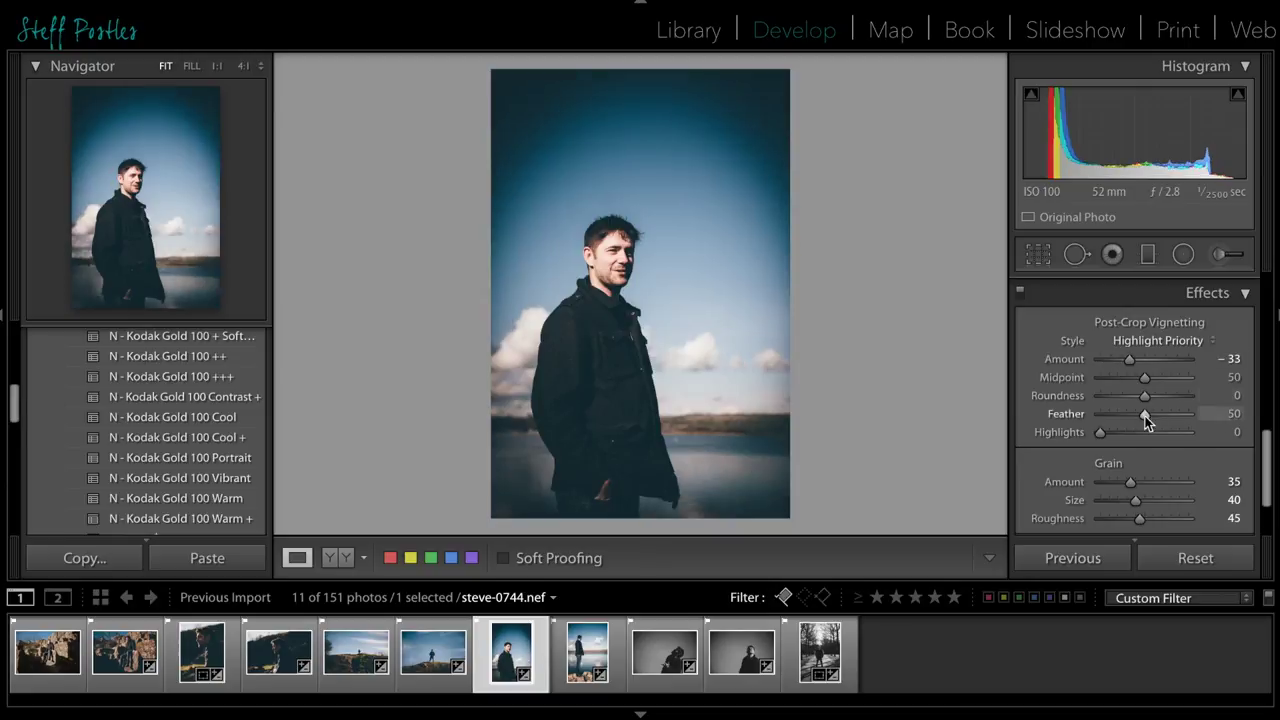
{"action": "left_click_drag", "start_coordinate": [1145, 415], "coordinate": [1190, 414]}
{"action": "left_click_drag", "start_coordinate": [1132, 361], "coordinate": [1144, 360]}
{"action": "left_click_drag", "start_coordinate": [1188, 413], "coordinate": [1171, 418]}
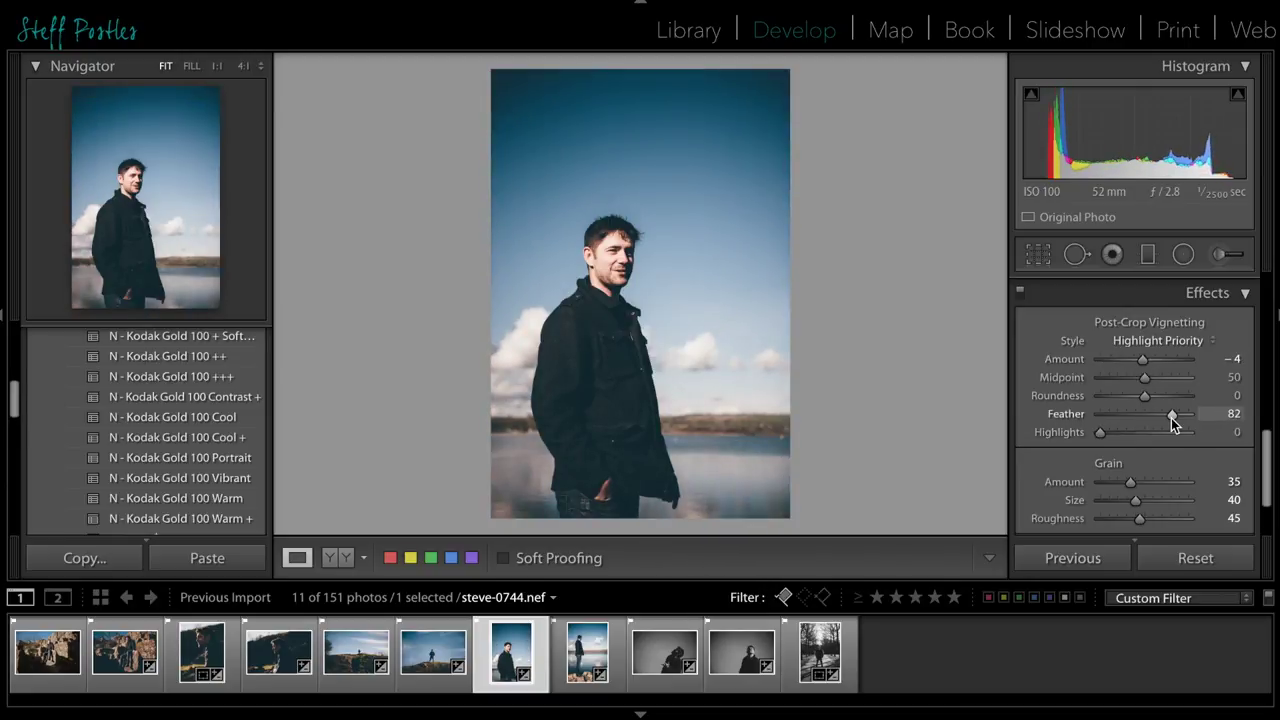
{"action": "key", "text": "backslash"}
{"action": "key", "text": "backslash"}
{"action": "key", "text": "r"}
{"action": "left_click", "coordinate": [1188, 324]}
{"action": "left_click", "coordinate": [1150, 380]}
{"action": "mouse_move", "coordinate": [723, 261]}
{"action": "left_mouse_down"}
{"action": "mouse_move", "coordinate": [723, 294]}
{"action": "mouse_move", "coordinate": [717, 265]}
{"action": "left_mouse_up"}
{"action": "left_click", "coordinate": [1192, 323]}
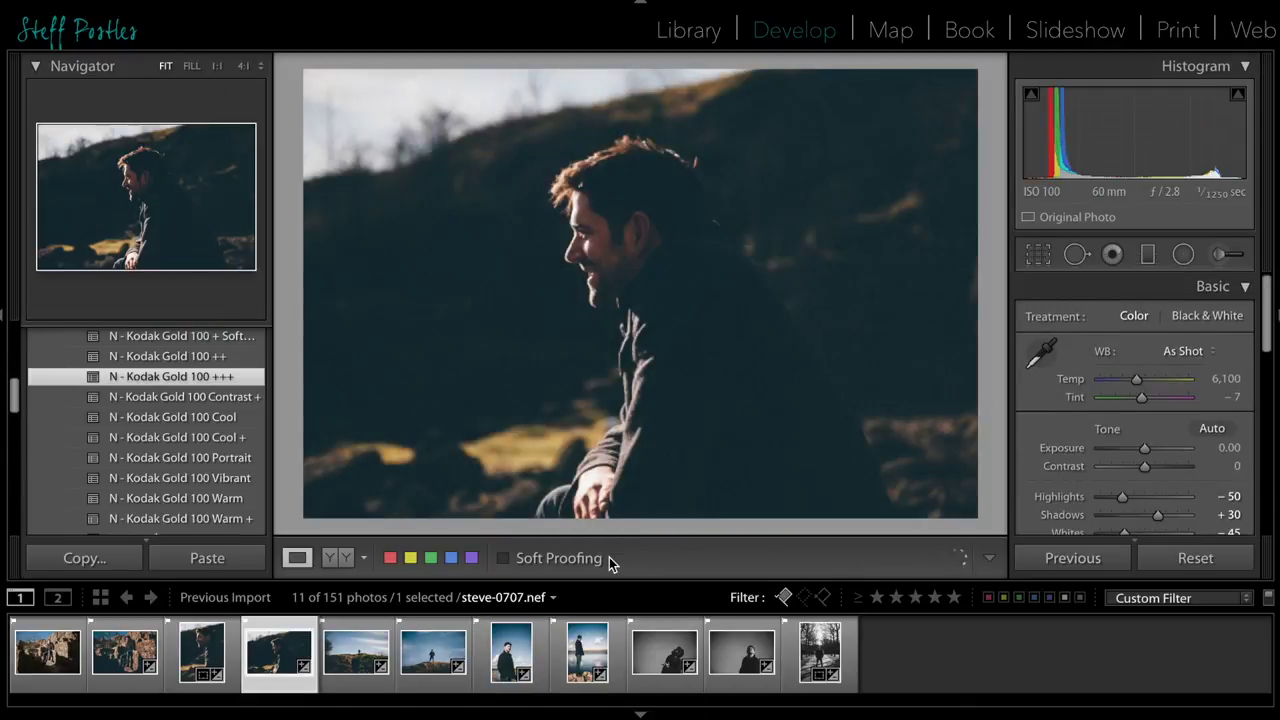
Change the crop of the vertical profile portrait back to the photo's full original frame
{"action": "left_click", "coordinate": [193, 665]}
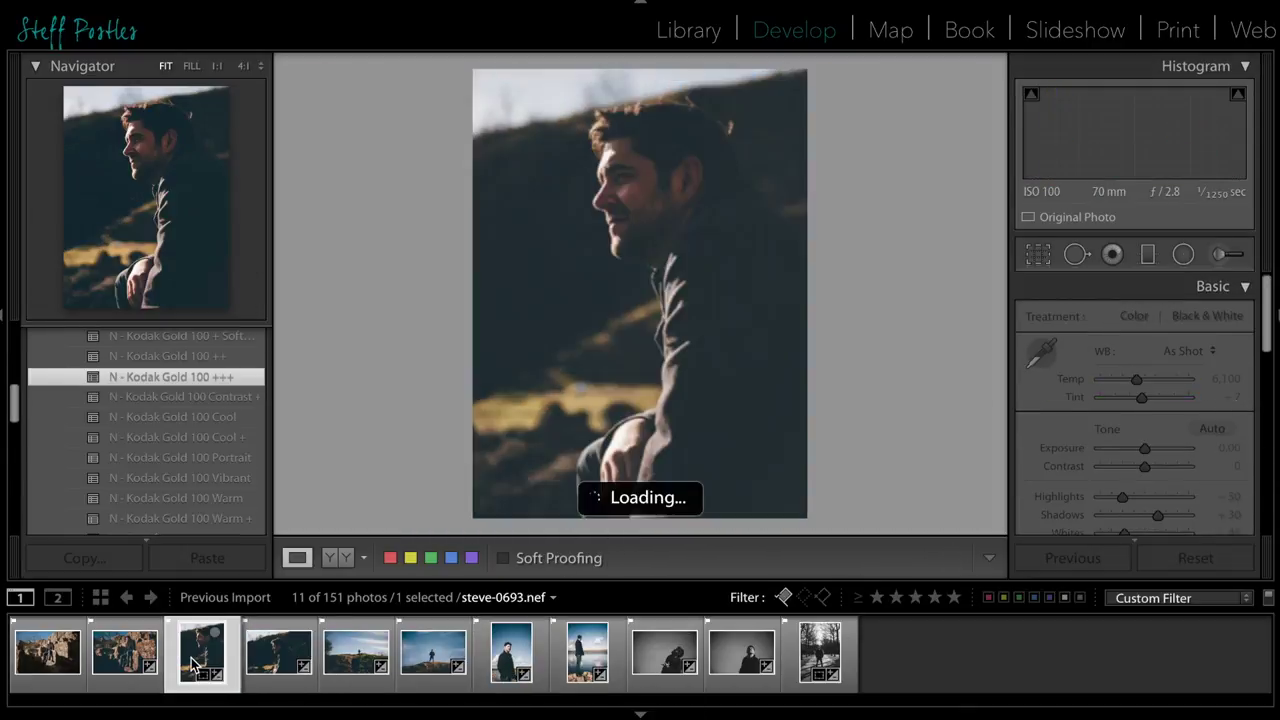
{"action": "key", "text": "r"}
{"action": "left_click", "coordinate": [1188, 324]}
{"action": "left_click", "coordinate": [1150, 380]}
{"action": "left_click_drag", "start_coordinate": [717, 252], "coordinate": [717, 300]}
{"action": "left_click", "coordinate": [1188, 323]}
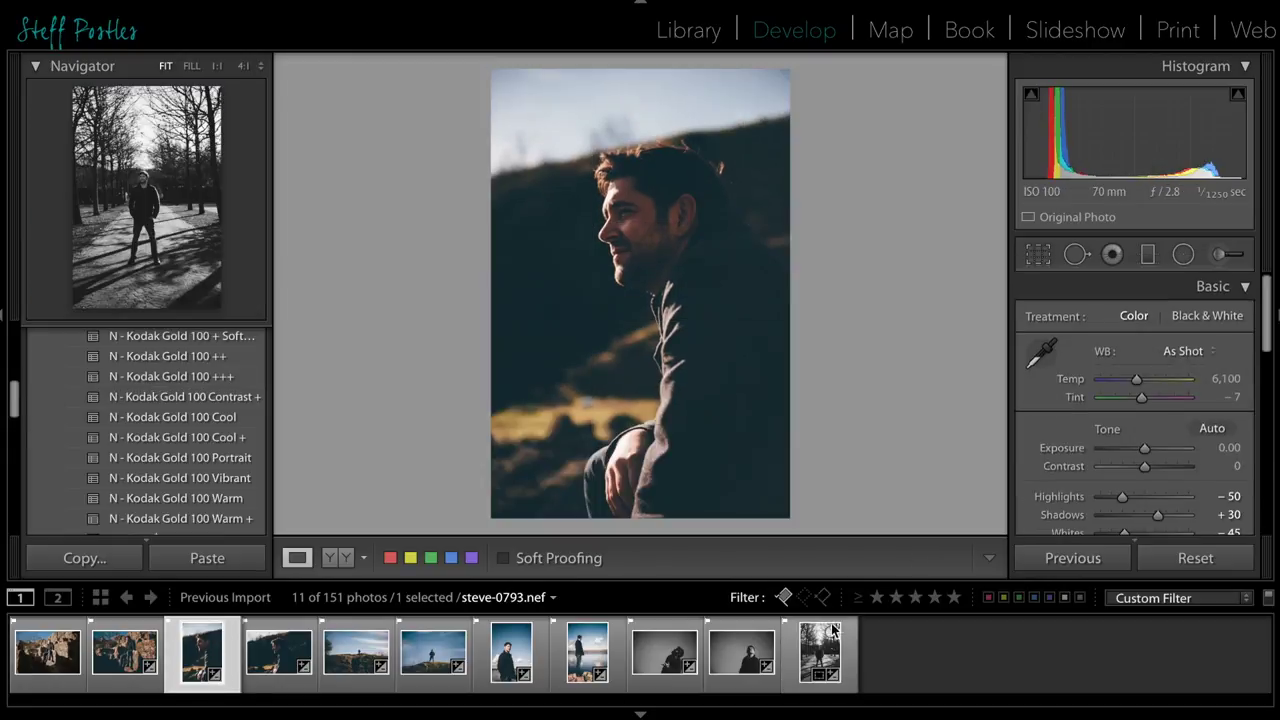
Set the saturation of the seated rock-face photo to -15 and apply the N - Kodak Gold 100 +++ preset to the first rock-face photo
{"action": "left_click", "coordinate": [820, 652]}
{"action": "left_click", "coordinate": [125, 652]}
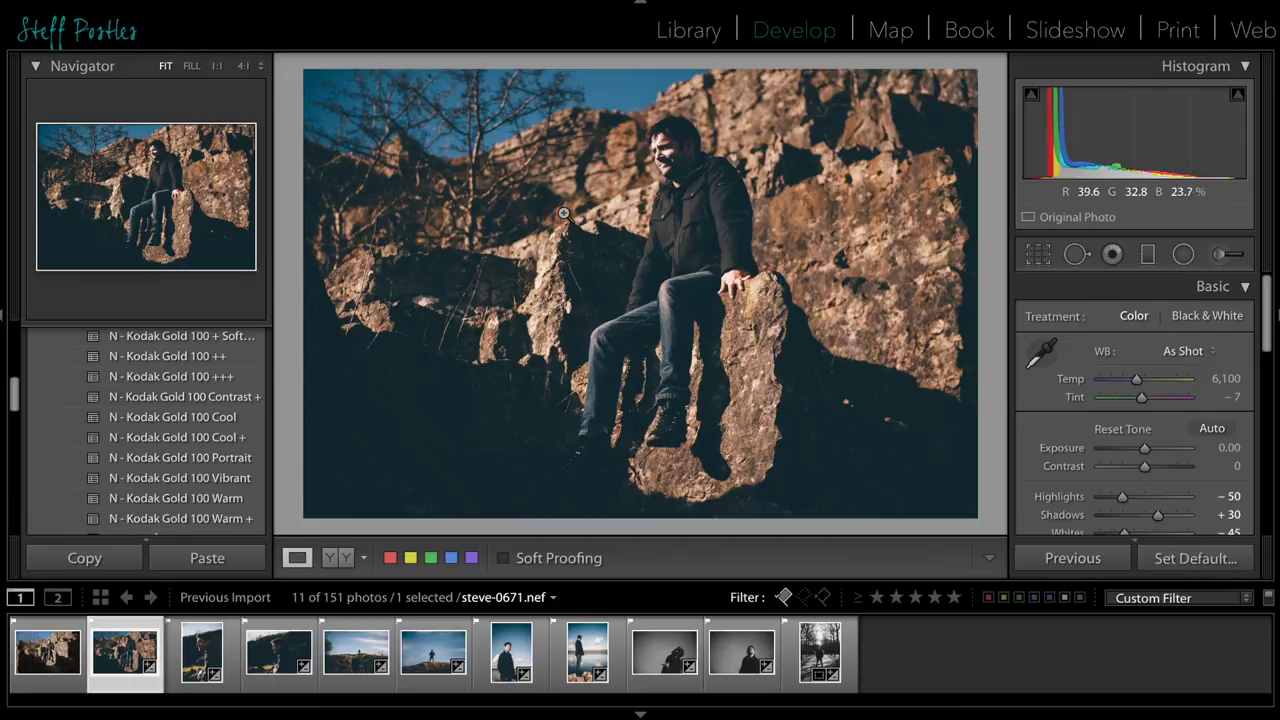
{"action": "scroll", "coordinate": [1141, 456], "scroll_direction": "down", "scroll_amount": 4}
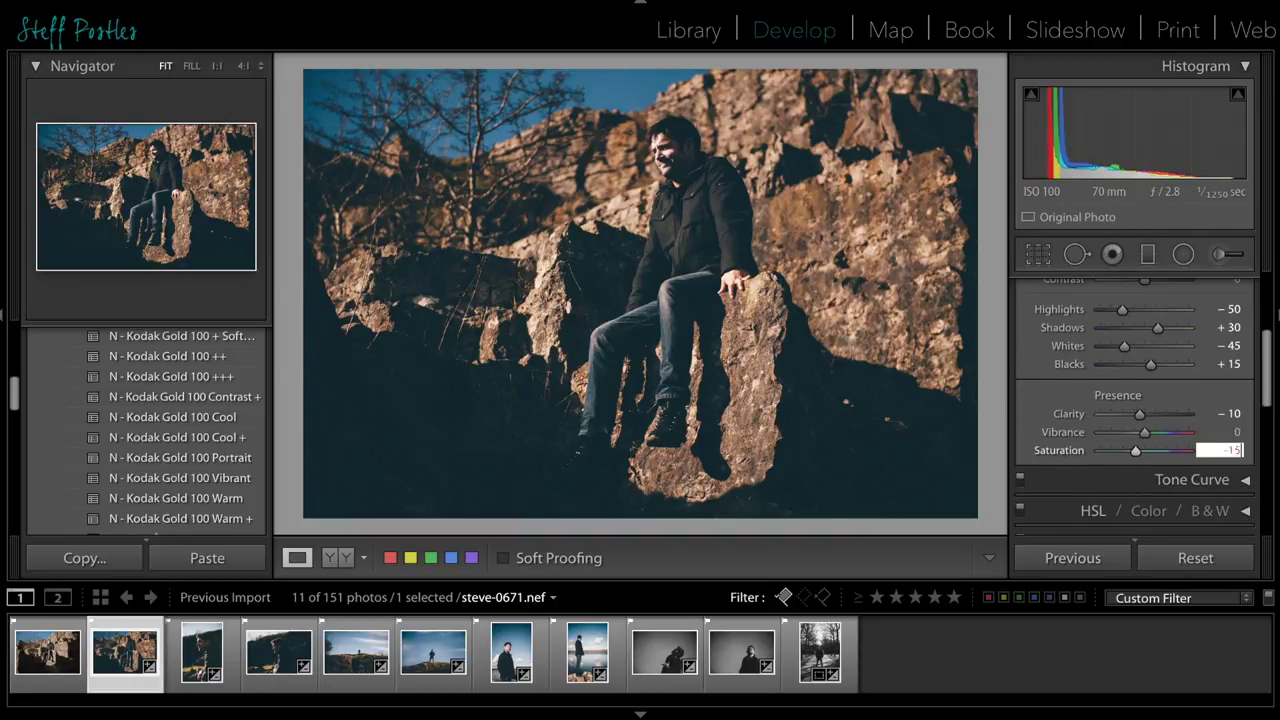
{"action": "left_click", "coordinate": [171, 376]}
Try the N - Kodak Gold 100 +++ preset on the upward-looking black-and-white portrait and undo it
{"action": "left_click", "coordinate": [202, 652]}
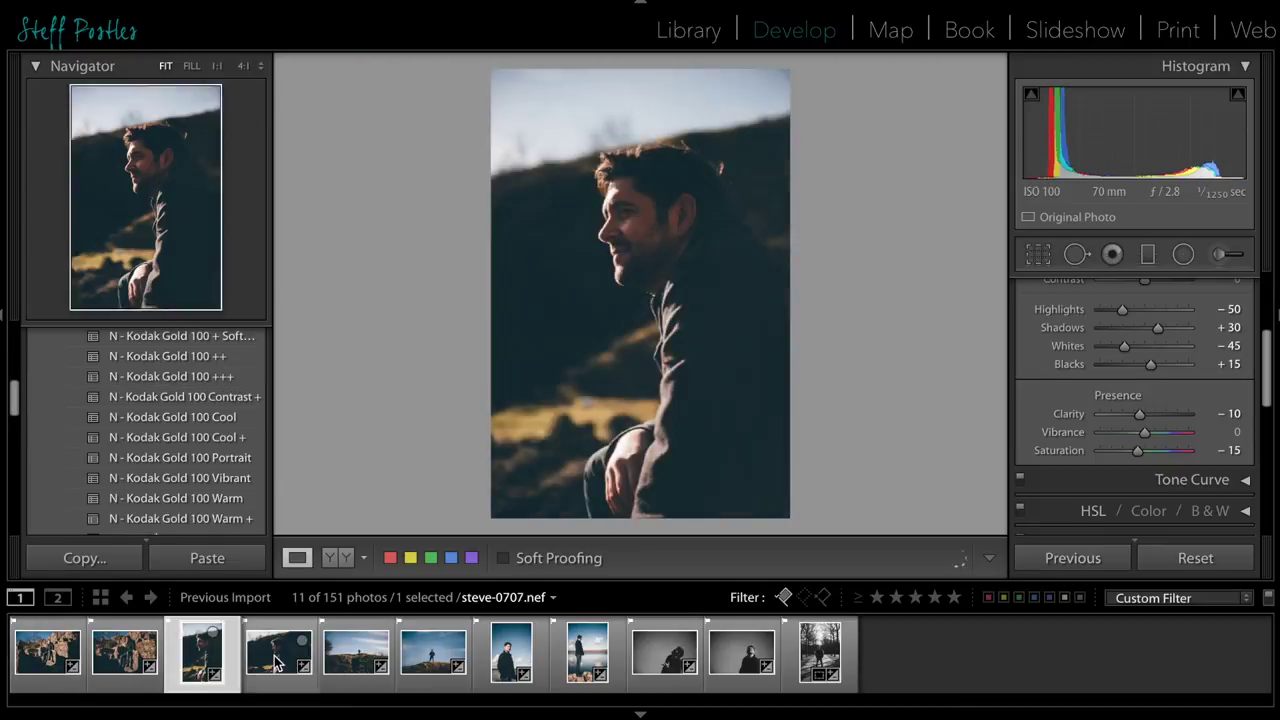
{"action": "left_click", "coordinate": [275, 663]}
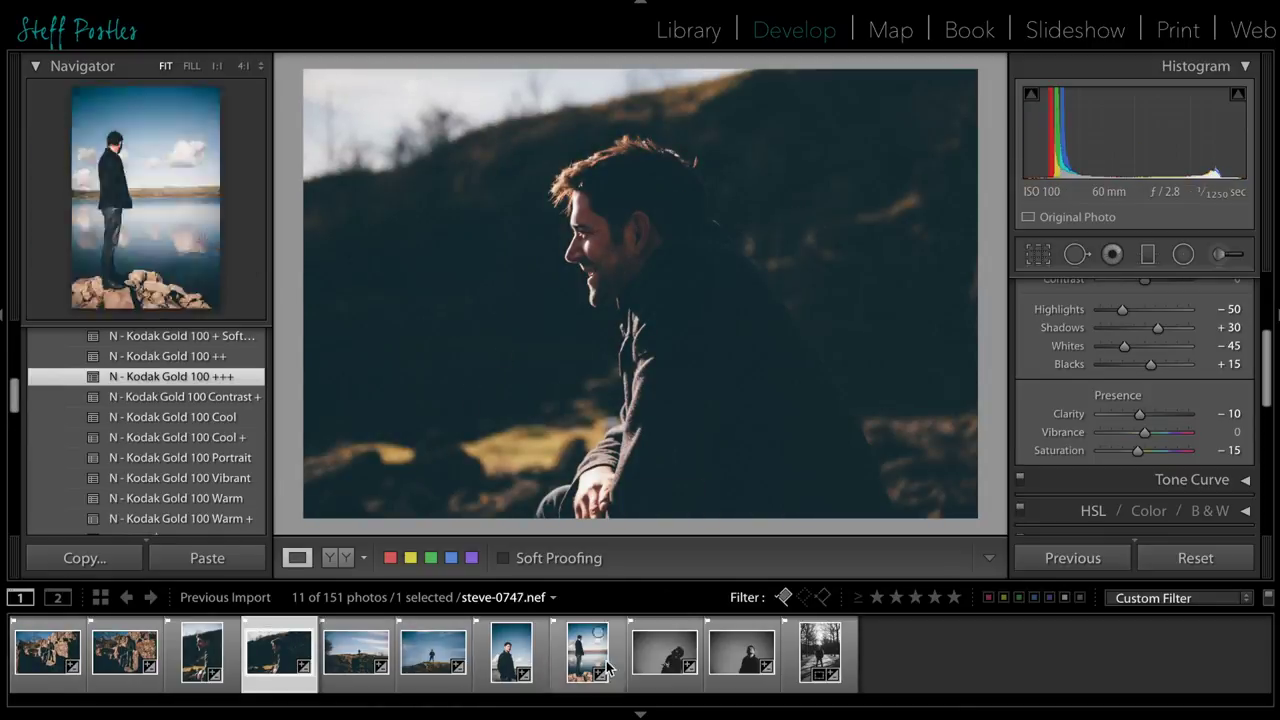
{"action": "left_click", "coordinate": [735, 660]}
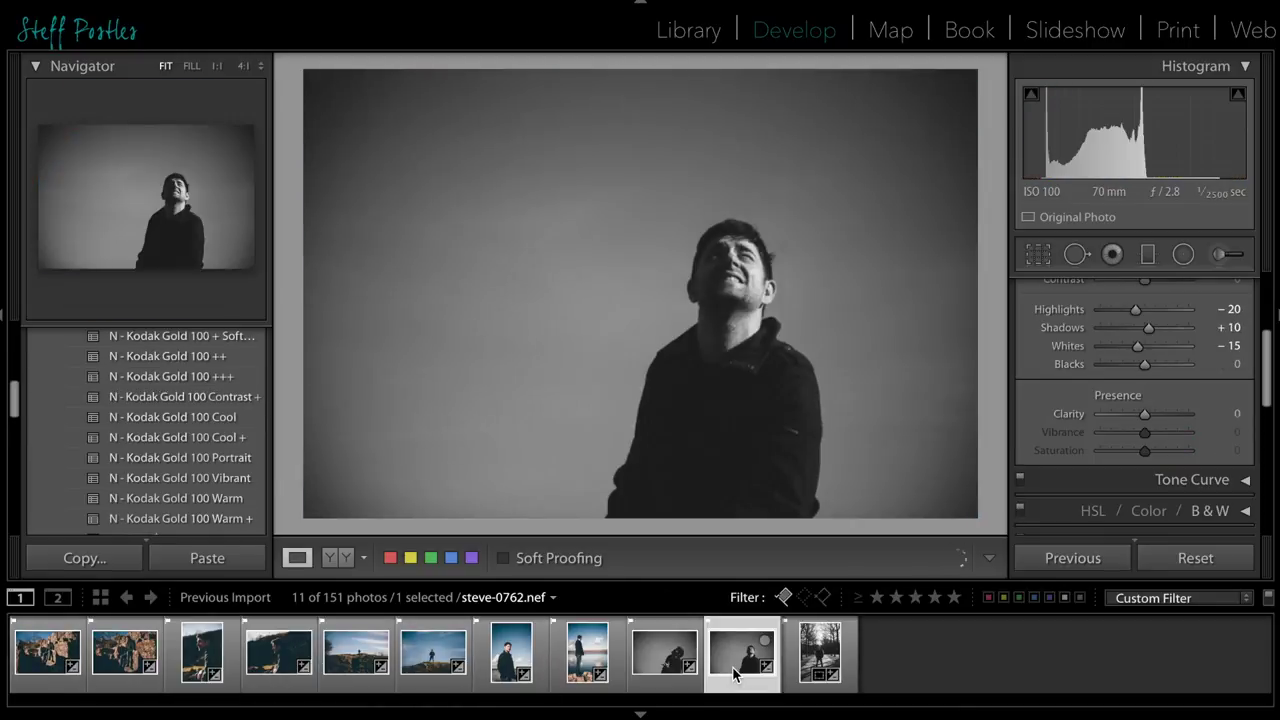
{"action": "left_click", "coordinate": [256, 378]}
{"action": "key", "text": "super+z"}
{"action": "scroll", "coordinate": [157, 370], "scroll_direction": "up", "scroll_amount": 2}
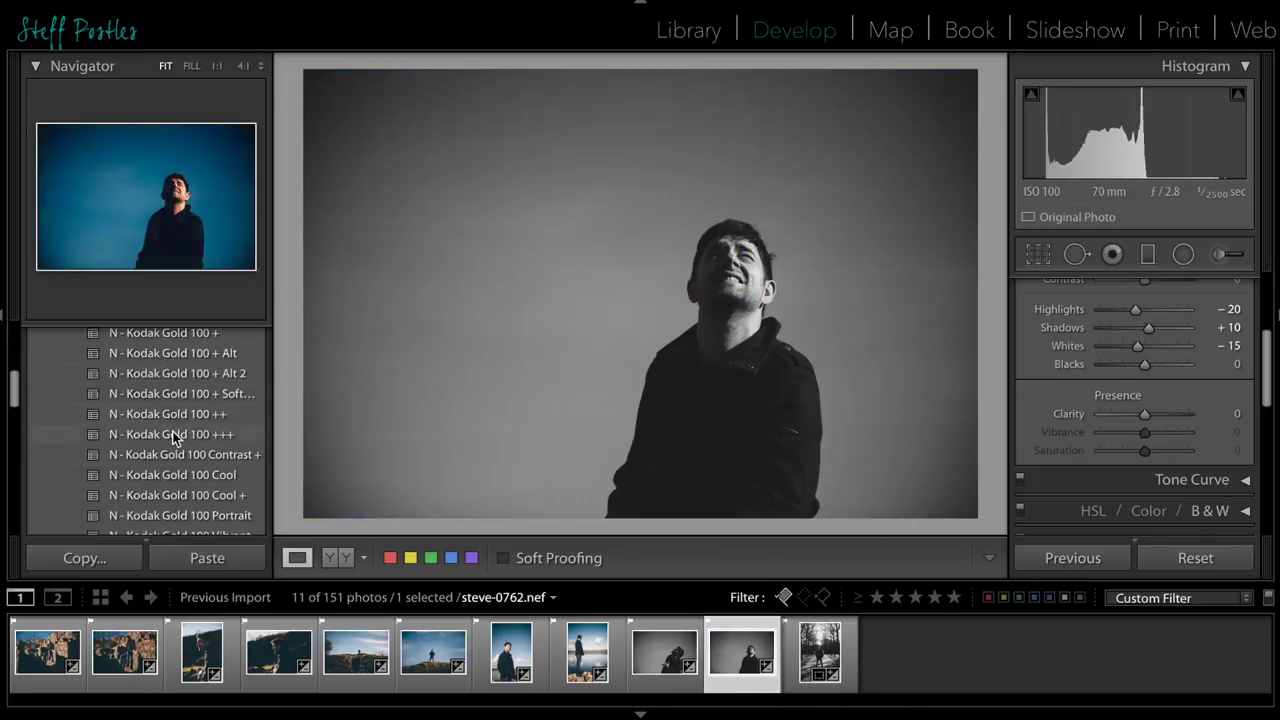
{"action": "left_click", "coordinate": [174, 436]}
{"action": "key", "text": "ctrl+z"}
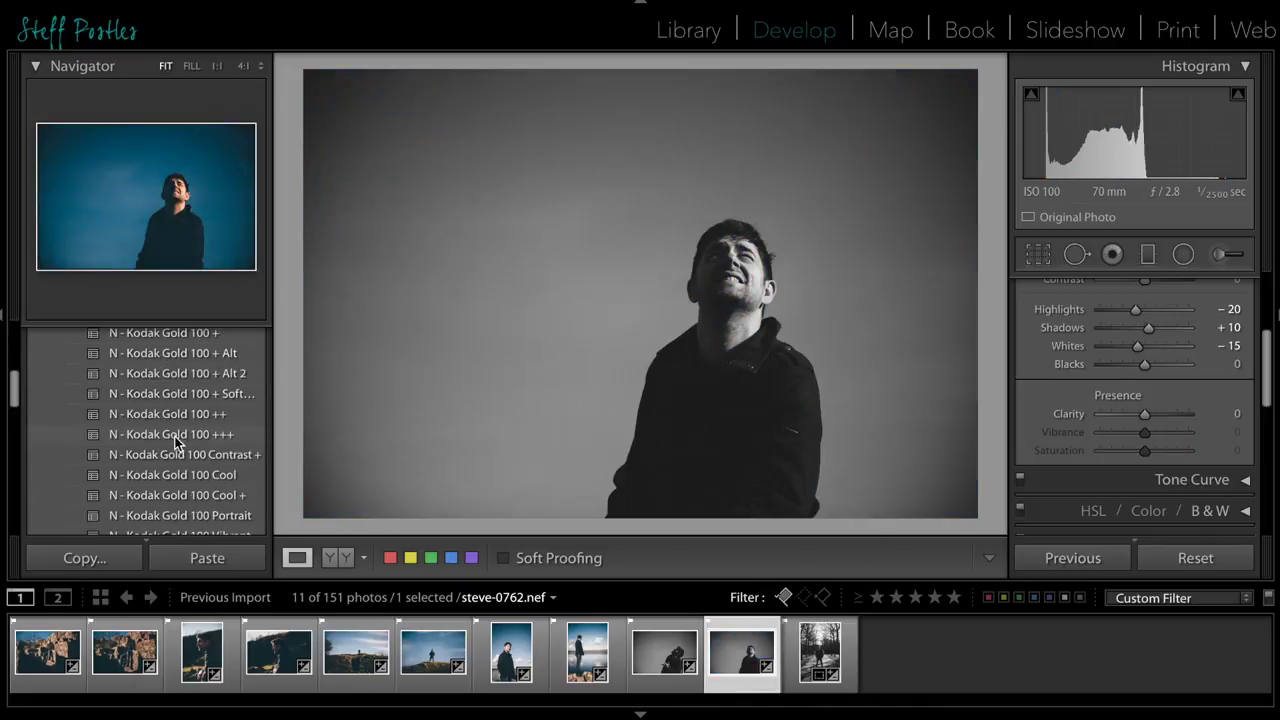
Reset the develop settings of the upward-looking black-and-white portrait and apply the N - Kodak Gold 100 +++ preset in colour
{"action": "scroll", "coordinate": [176, 440], "scroll_direction": "down", "scroll_amount": 3}
{"action": "left_click", "coordinate": [205, 420]}
{"action": "right_click", "coordinate": [740, 652]}
{"action": "left_click", "coordinate": [1169, 654]}
{"action": "left_click", "coordinate": [197, 373]}
Set the exposure of the upward-looking blue-sky portrait to +0.25
{"action": "scroll", "coordinate": [1083, 361], "scroll_direction": "up", "scroll_amount": 3}
{"action": "mouse_move", "coordinate": [1145, 437]}
{"action": "left_mouse_down"}
{"action": "mouse_move", "coordinate": [1117, 438]}
{"action": "mouse_move", "coordinate": [1174, 443]}
{"action": "mouse_move", "coordinate": [1150, 439]}
{"action": "left_mouse_up"}
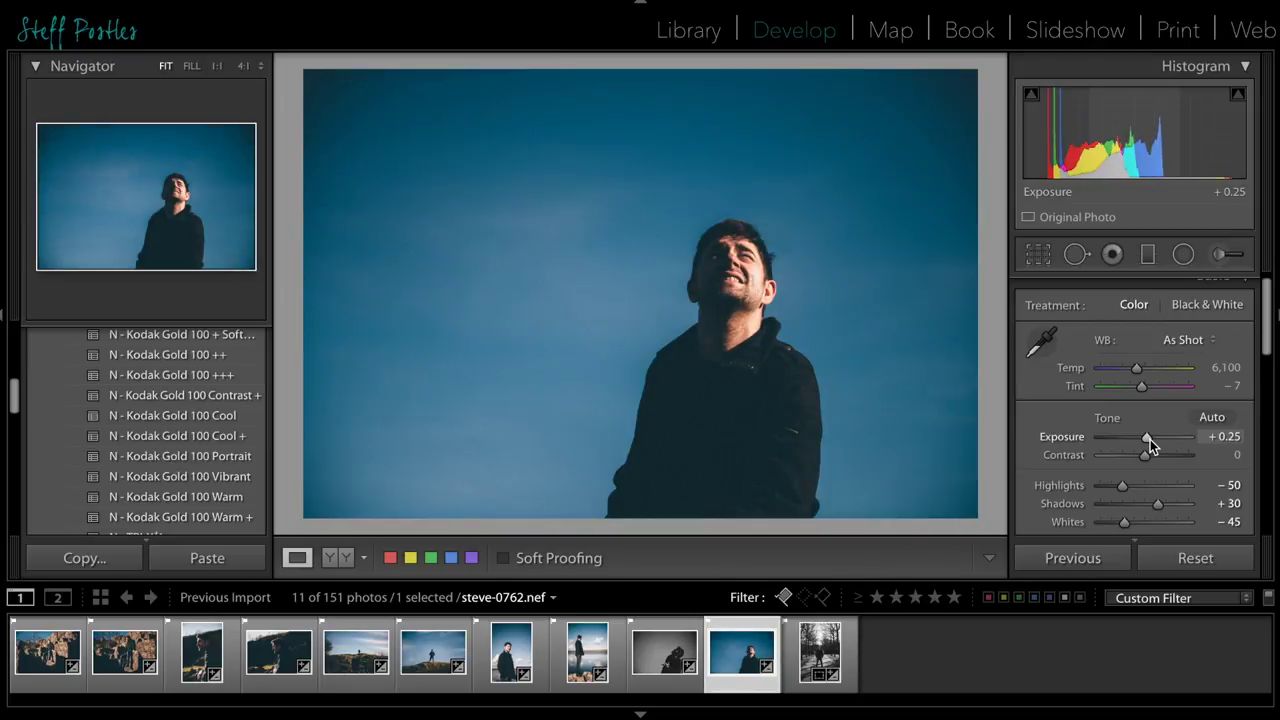
{"action": "scroll", "coordinate": [1140, 392], "scroll_direction": "down", "scroll_amount": 5}
Reset the develop settings of the raised-hand portrait and apply the N - Kodak Gold 100 +++ preset in colour
{"action": "left_click", "coordinate": [682, 650]}
{"action": "right_click", "coordinate": [653, 650]}
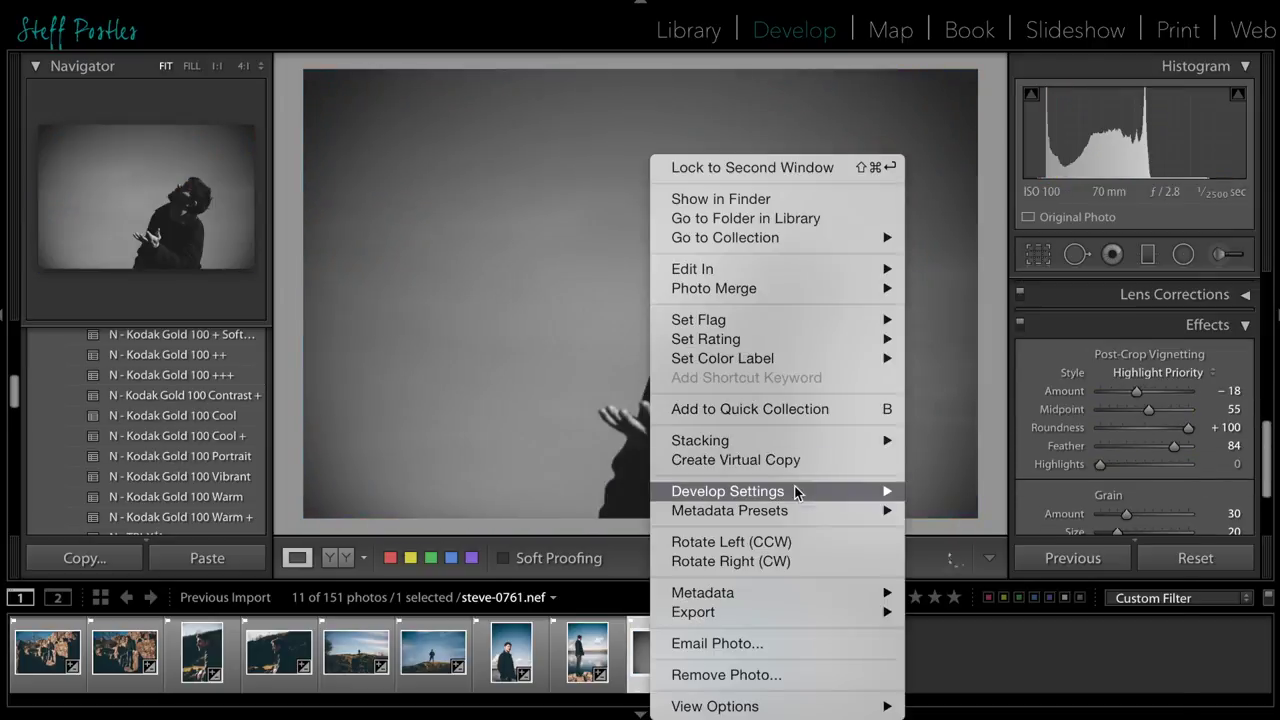
{"action": "mouse_move", "coordinate": [770, 491]}
{"action": "left_click", "coordinate": [950, 690]}
{"action": "left_click", "coordinate": [247, 378]}
Set the raised-hand portrait's exposure to +0.40 and remove its pick flag so it drops out of the filtered set
{"action": "scroll", "coordinate": [1140, 400], "scroll_direction": "up", "scroll_amount": 10}
{"action": "left_click_drag", "start_coordinate": [1144, 452], "coordinate": [1150, 458]}
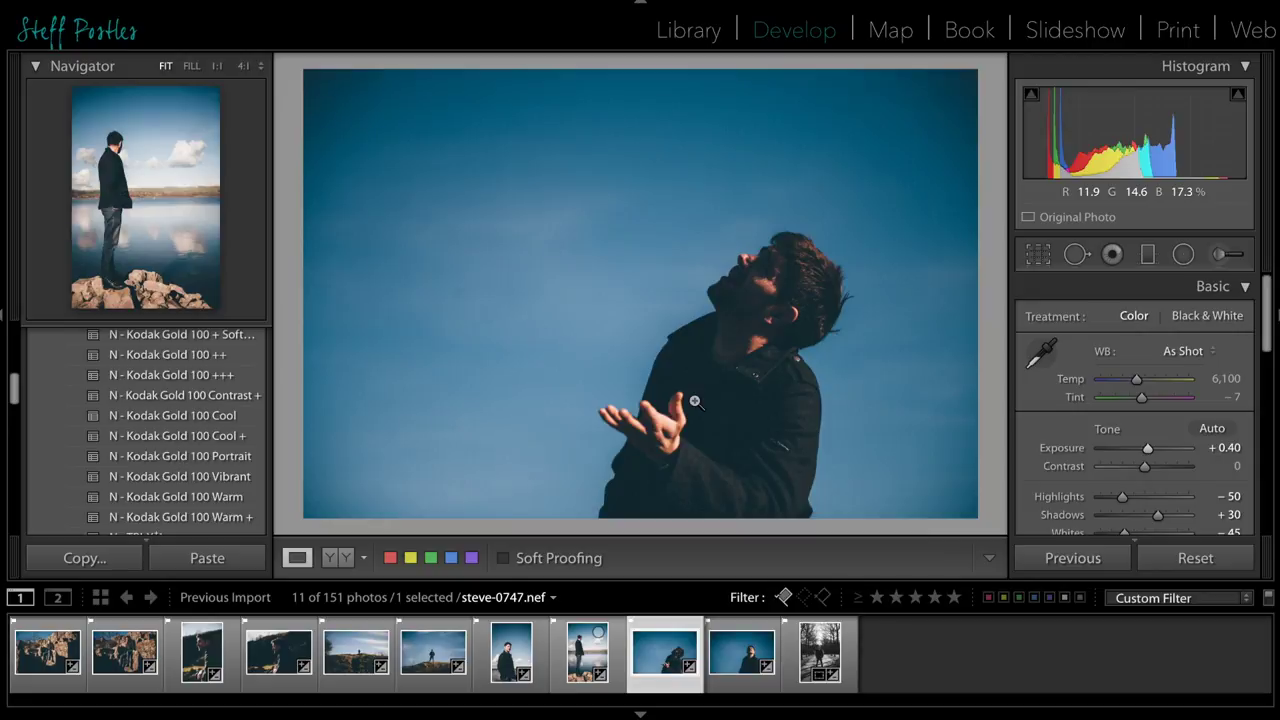
{"action": "right_click", "coordinate": [660, 400]}
{"action": "left_click", "coordinate": [950, 360]}
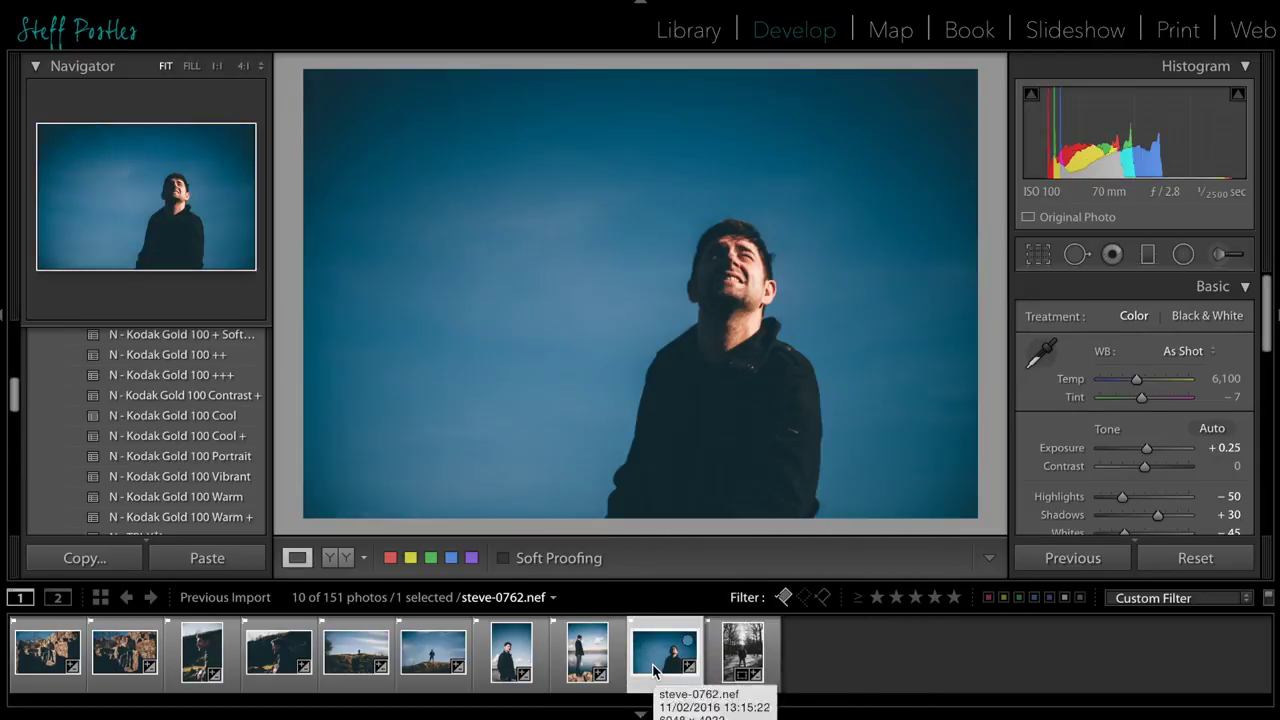
{"action": "left_click", "coordinate": [740, 655]}
{"action": "left_click_drag", "start_coordinate": [650, 325], "coordinate": [711, 426]}
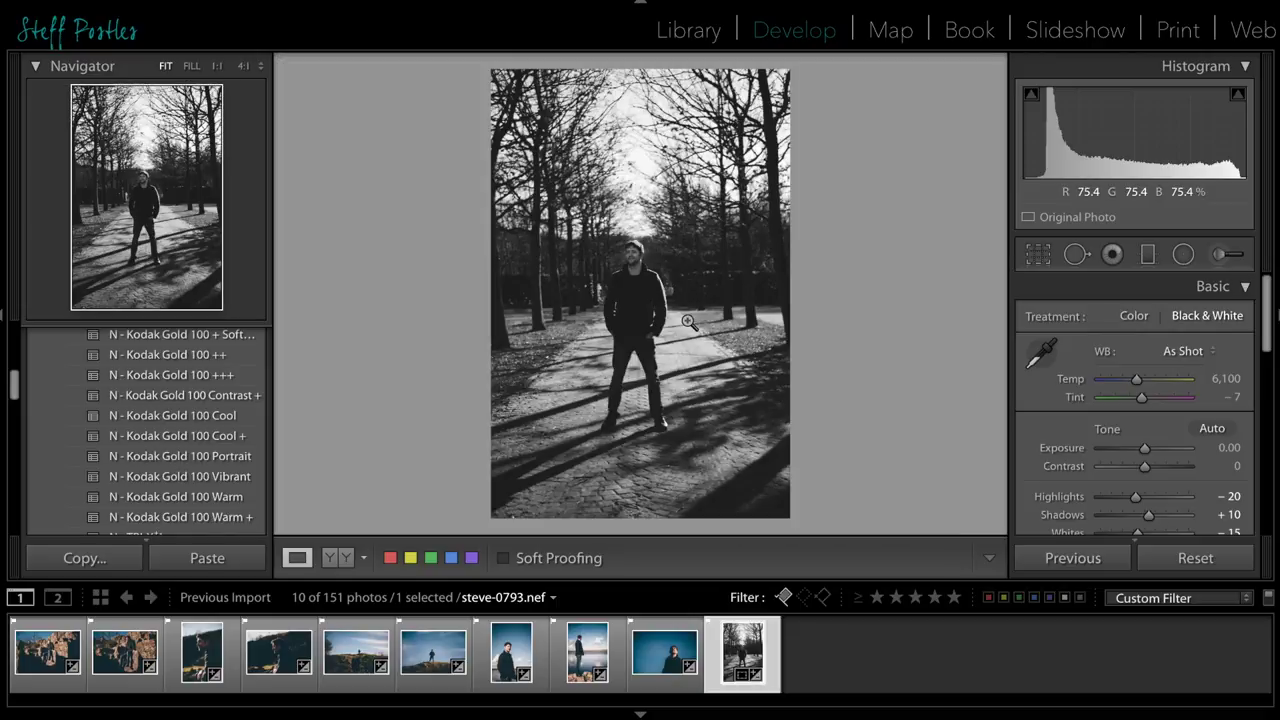
{"action": "left_click", "coordinate": [112, 650]}
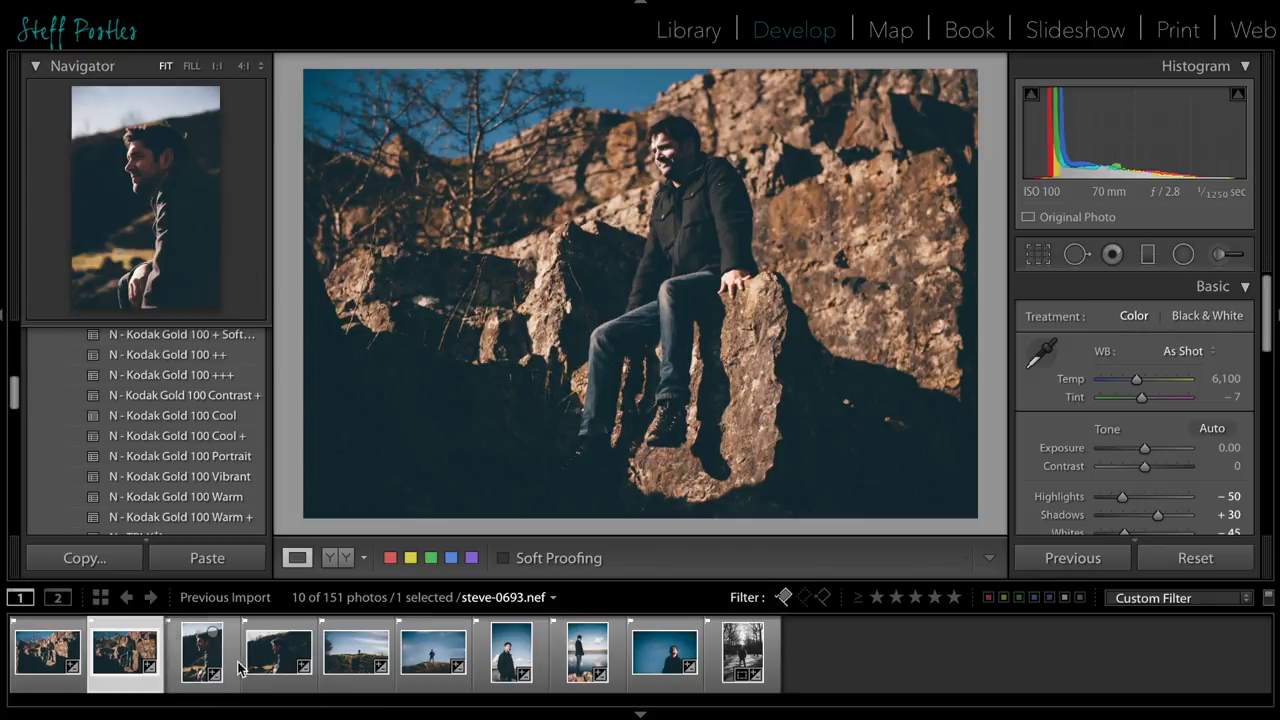
Crop the wide hilltop photo to a 1 x 1 aspect ratio, positioning the frame around the distant figure
{"action": "left_click", "coordinate": [360, 655]}
{"action": "left_click", "coordinate": [666, 267]}
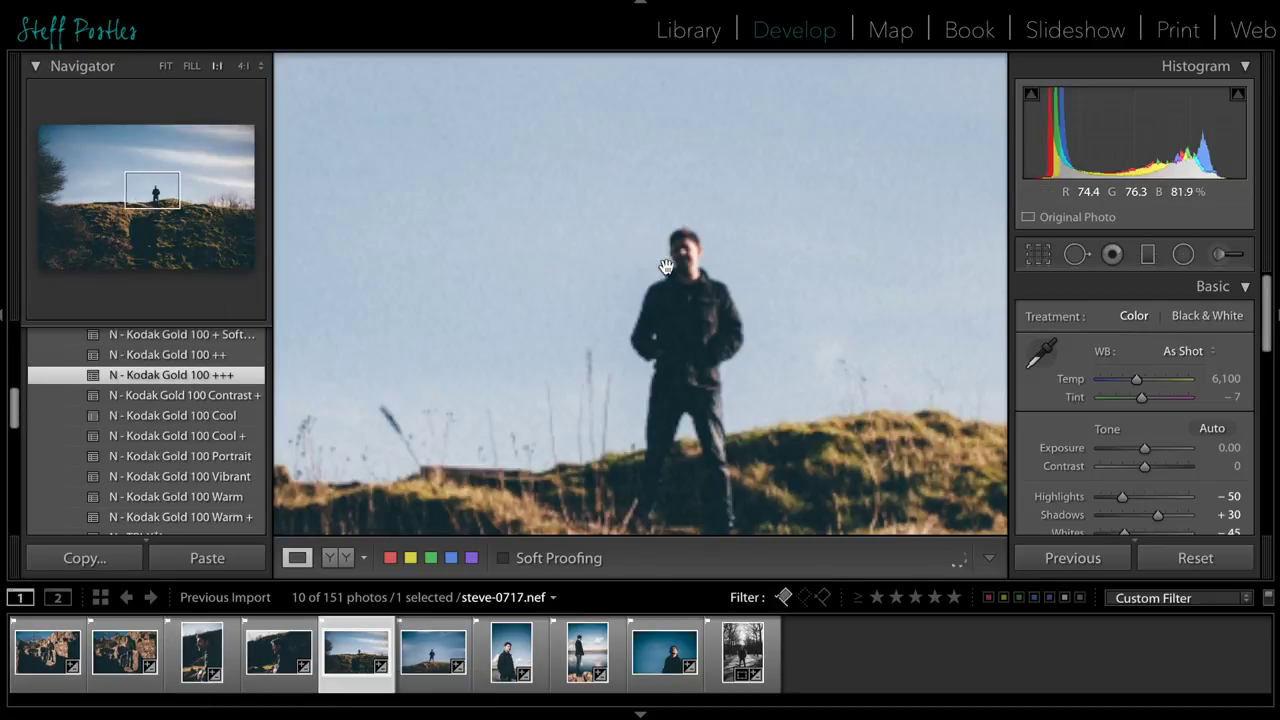
{"action": "left_click", "coordinate": [709, 334]}
{"action": "left_click", "coordinate": [1038, 258]}
{"action": "left_click", "coordinate": [1190, 323]}
{"action": "left_click", "coordinate": [1180, 363]}
{"action": "left_click_drag", "start_coordinate": [768, 346], "coordinate": [704, 390]}
{"action": "left_click", "coordinate": [985, 560]}
{"action": "left_click", "coordinate": [1040, 260]}
{"action": "left_click", "coordinate": [978, 554]}
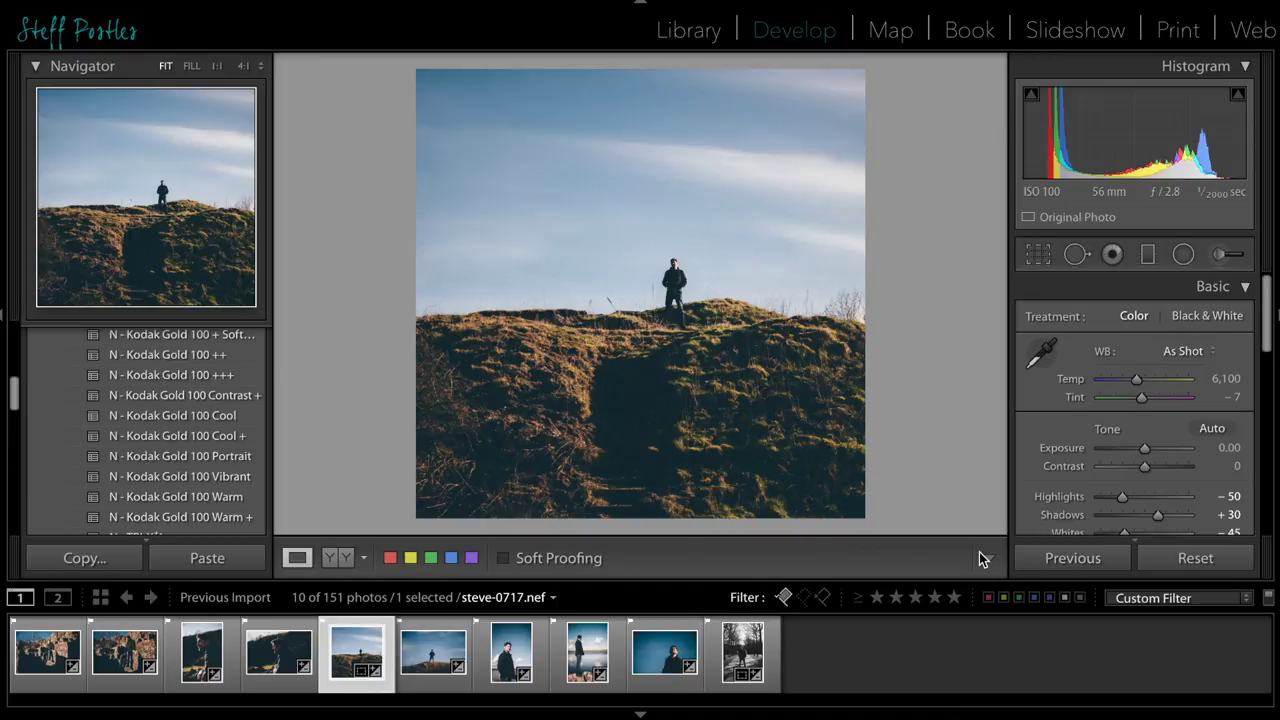
Crop the closer hilltop photo to a 1 x 1 aspect ratio with the standing man centred in the frame
{"action": "left_click", "coordinate": [433, 652]}
{"action": "left_click", "coordinate": [1038, 255]}
{"action": "left_click", "coordinate": [1190, 324]}
{"action": "left_click", "coordinate": [1180, 358]}
{"action": "mouse_move", "coordinate": [794, 366]}
{"action": "left_mouse_down"}
{"action": "mouse_move", "coordinate": [741, 366]}
{"action": "mouse_move", "coordinate": [808, 380]}
{"action": "left_mouse_up"}
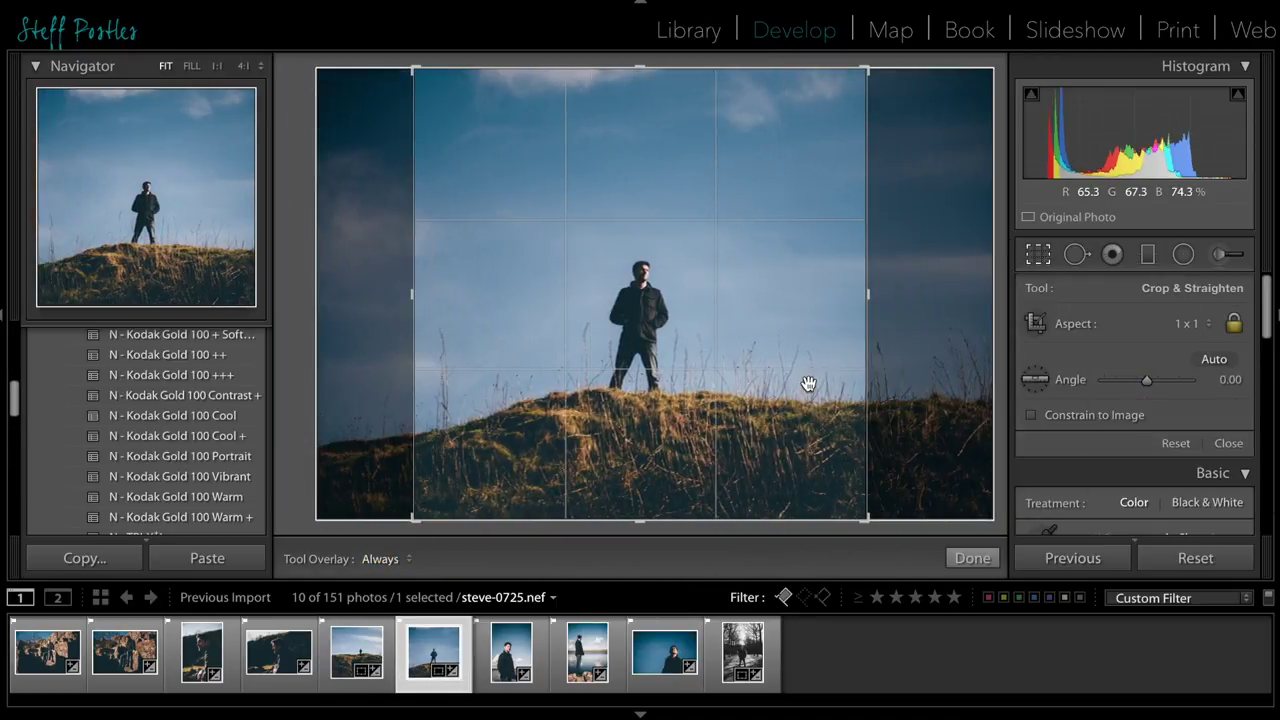
{"action": "left_click", "coordinate": [975, 558]}
{"action": "left_click", "coordinate": [505, 676]}
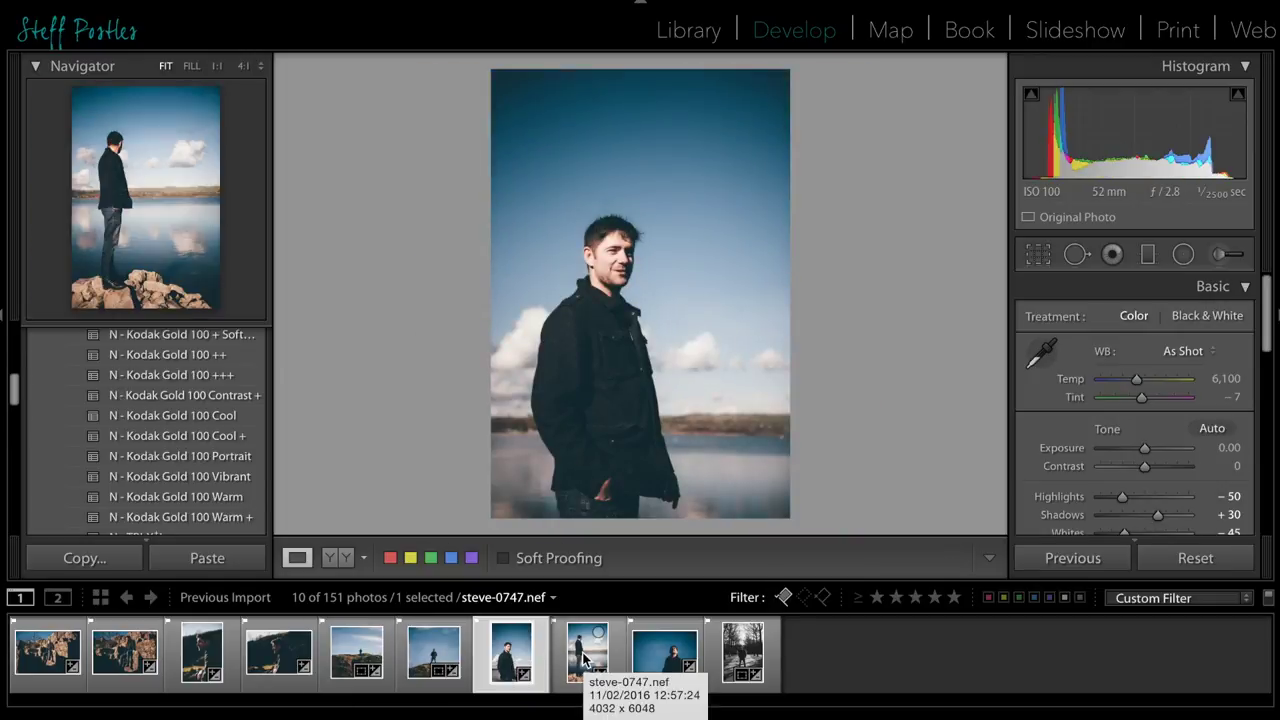
{"action": "left_click", "coordinate": [663, 655]}
{"action": "key", "text": "r"}
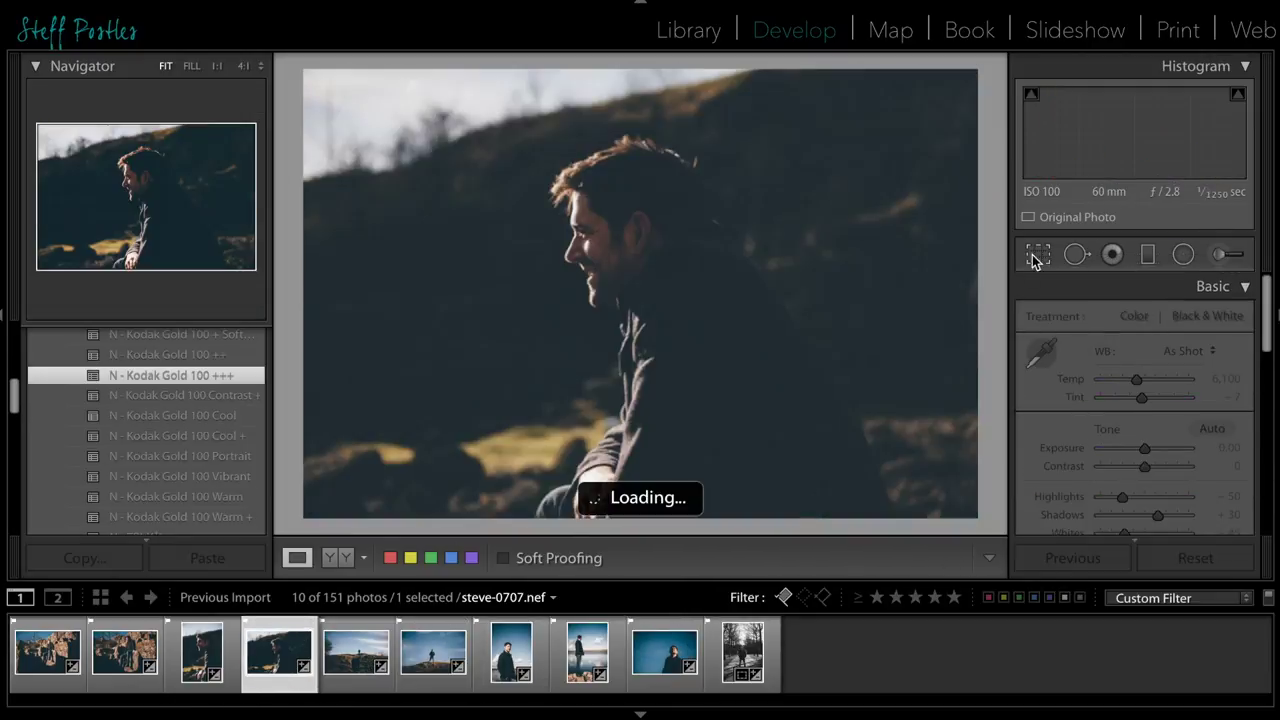
{"action": "key", "text": "r"}
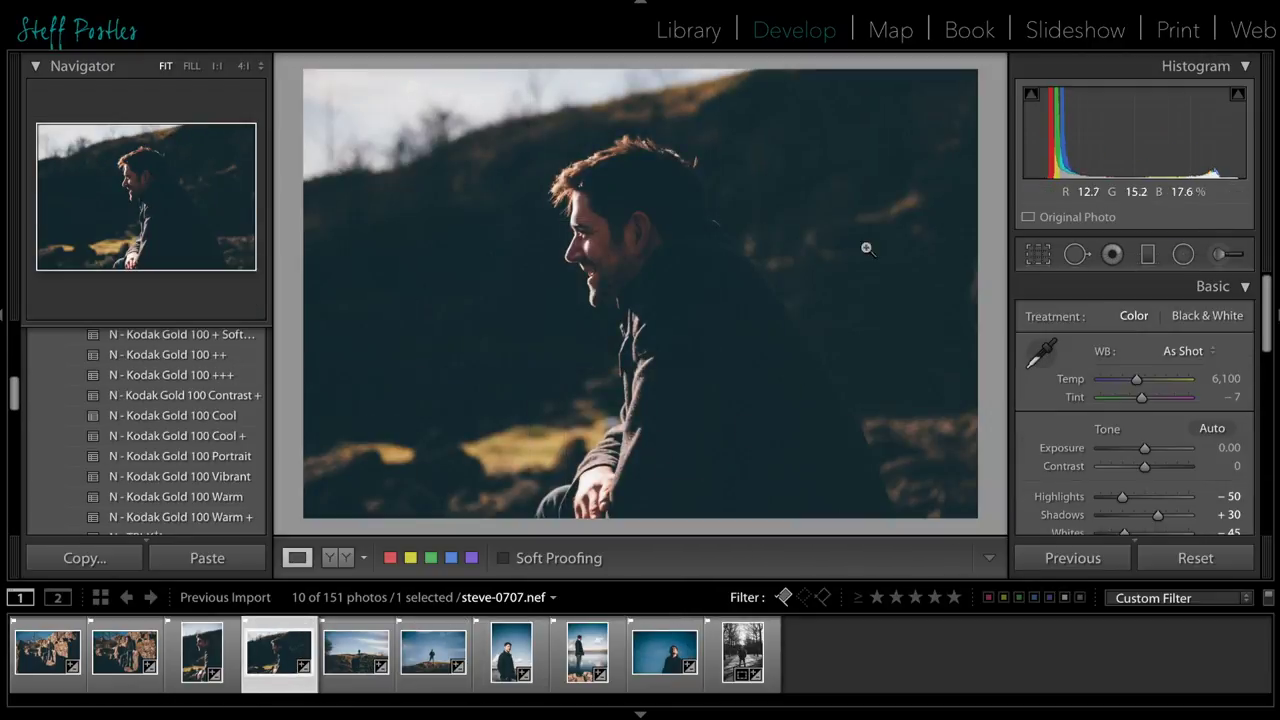
Switch to the Library's Survey view and start selecting edited photos to compare side by side
{"action": "left_click", "coordinate": [692, 32]}
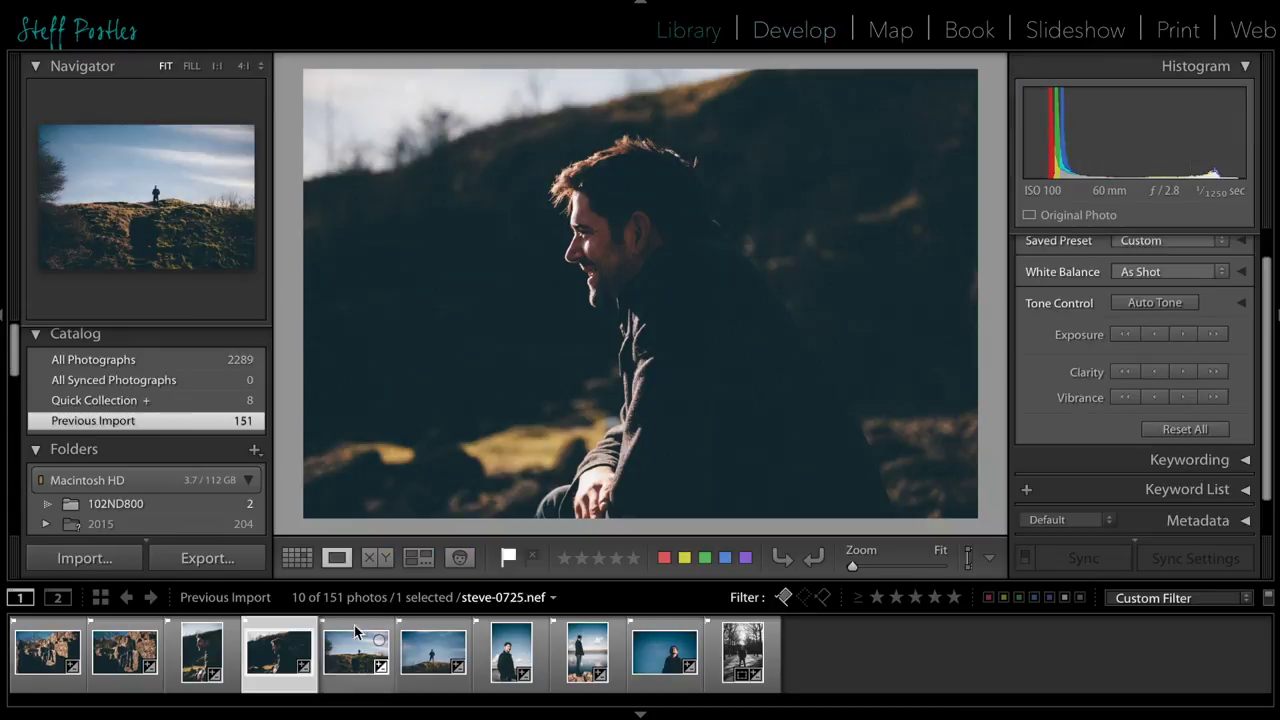
{"action": "left_click", "coordinate": [292, 556]}
{"action": "left_click", "coordinate": [420, 558]}
{"action": "left_click", "coordinate": [190, 652], "text": "super"}
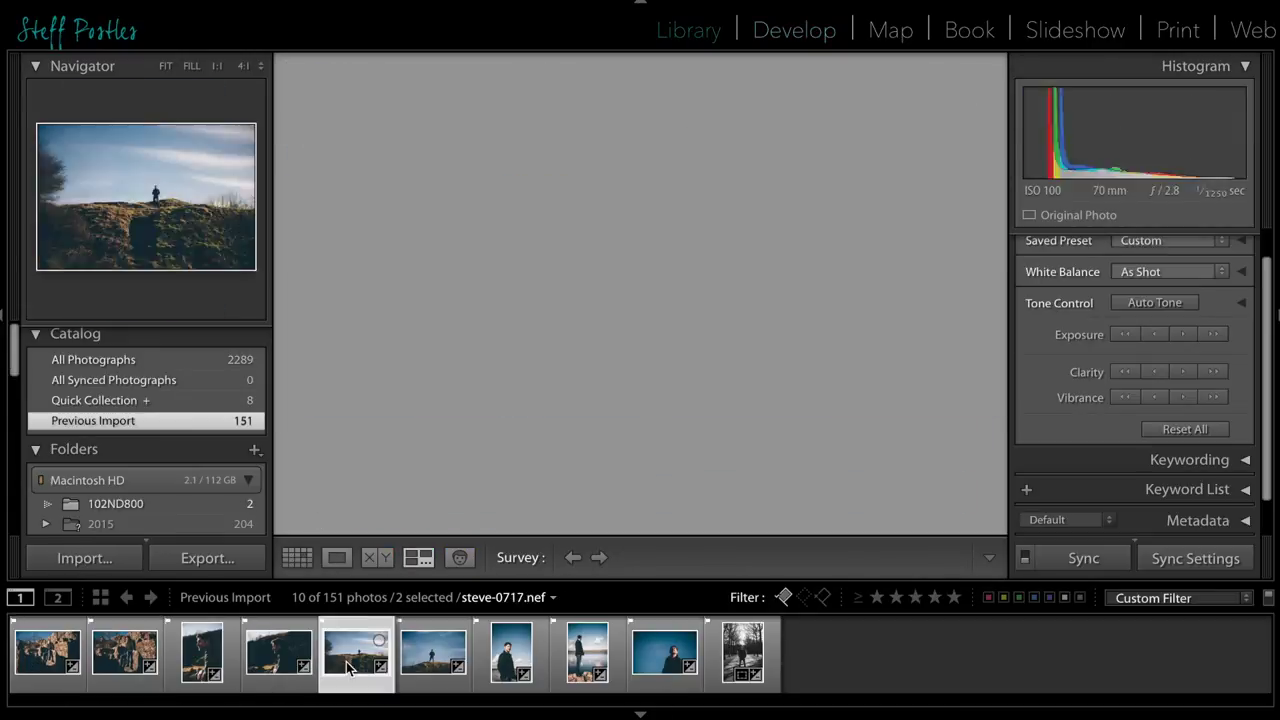